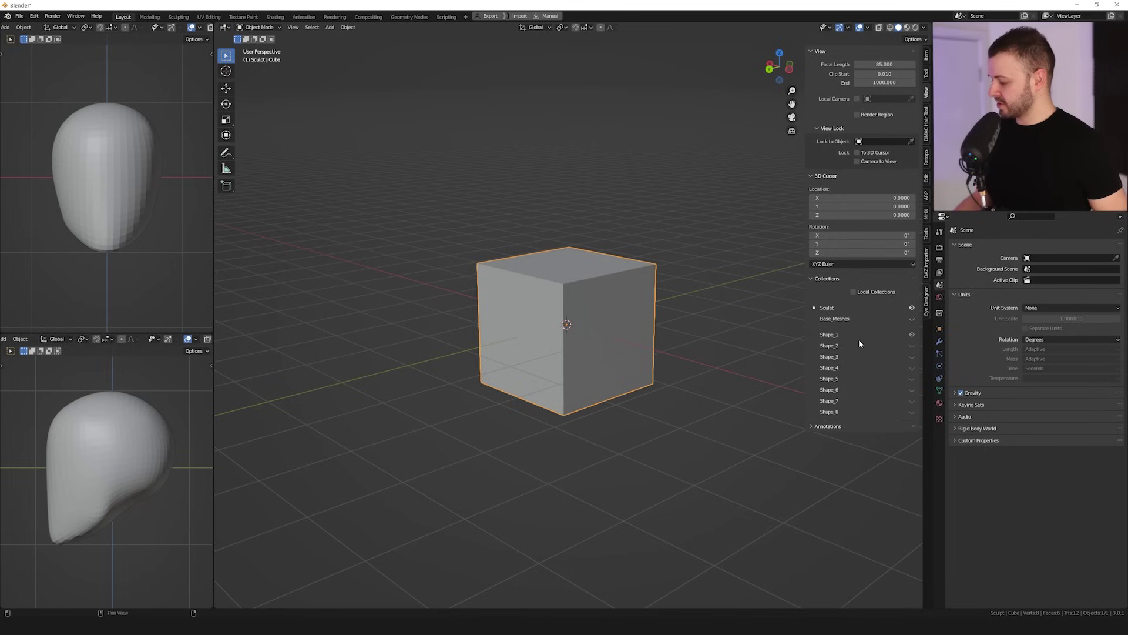
Add a Subdivision Surface modifier to the cube and set its viewport levels to 3
{"action": "left_click", "coordinate": [940, 340]}
{"action": "left_click", "coordinate": [996, 245]}
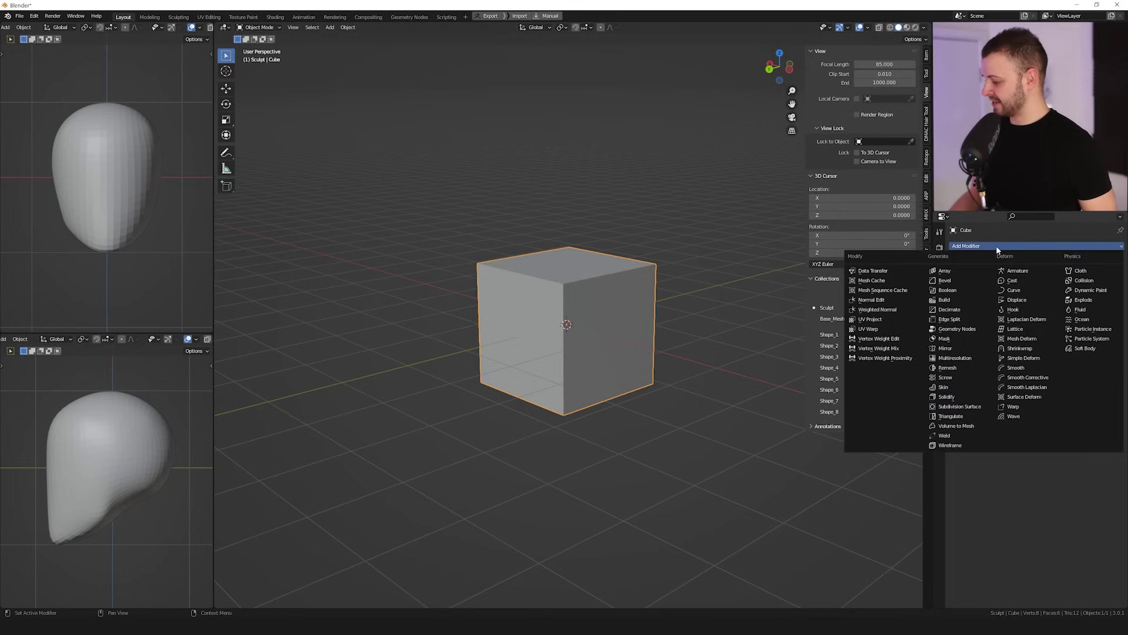
{"action": "left_click", "coordinate": [980, 406]}
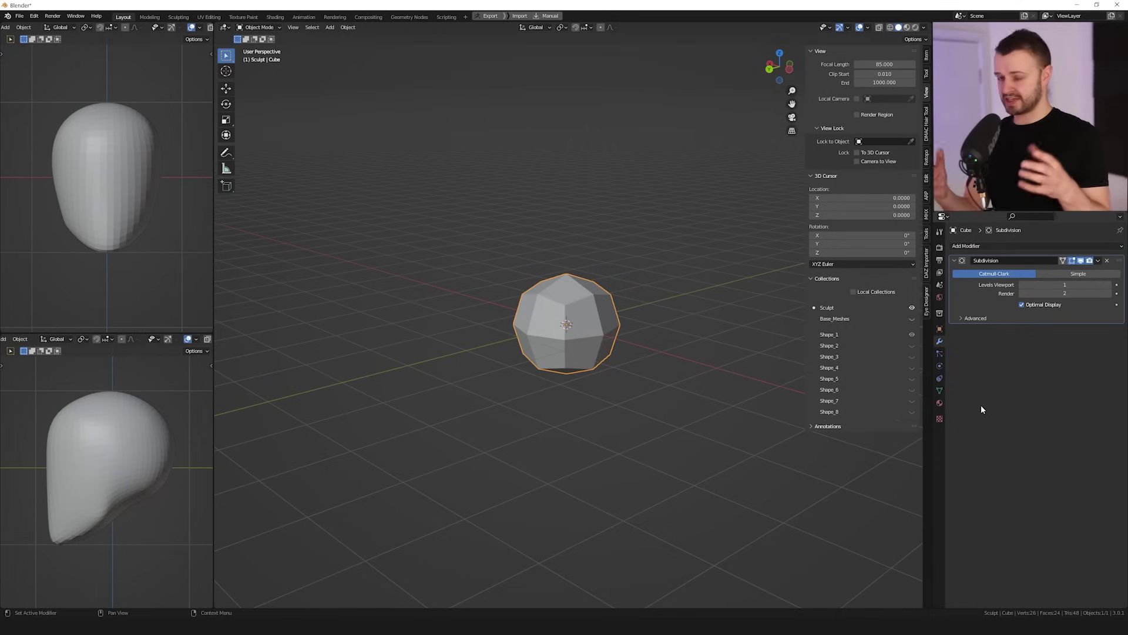
{"action": "mouse_move", "coordinate": [723, 356]}
{"action": "middle_mouse_down"}
{"action": "mouse_move", "coordinate": [670, 355]}
{"action": "mouse_move", "coordinate": [715, 356]}
{"action": "middle_mouse_up"}
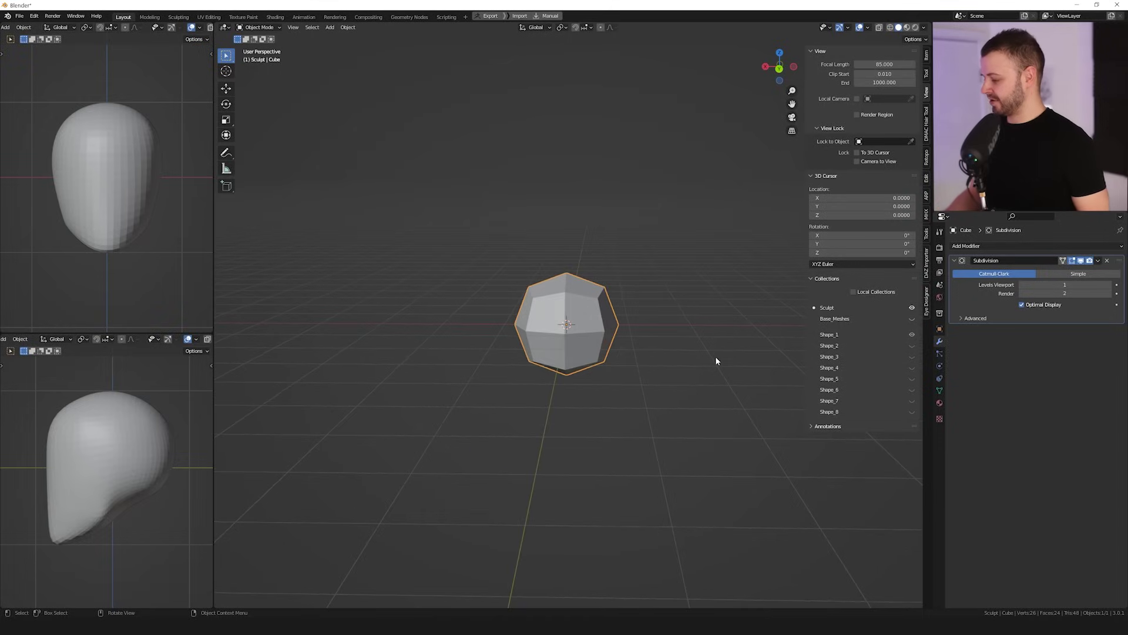
{"action": "left_click", "coordinate": [1111, 286]}
{"action": "left_click", "coordinate": [1110, 286]}
{"action": "middle_click_drag", "start_coordinate": [731, 338], "coordinate": [660, 331]}
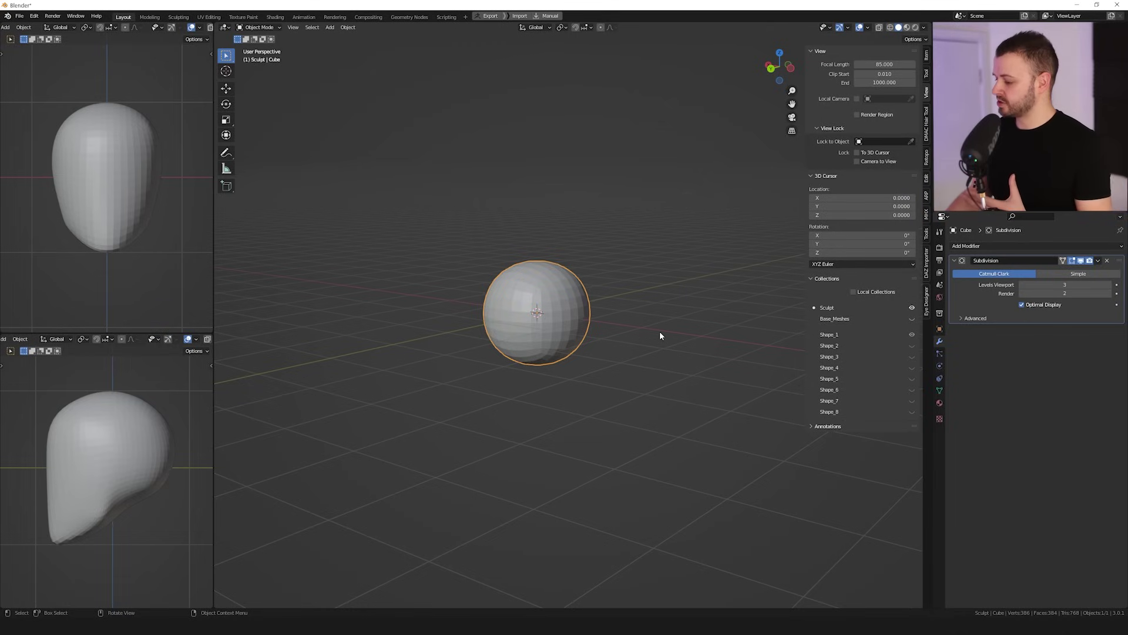
{"action": "middle_click_drag", "start_coordinate": [723, 310], "coordinate": [744, 327]}
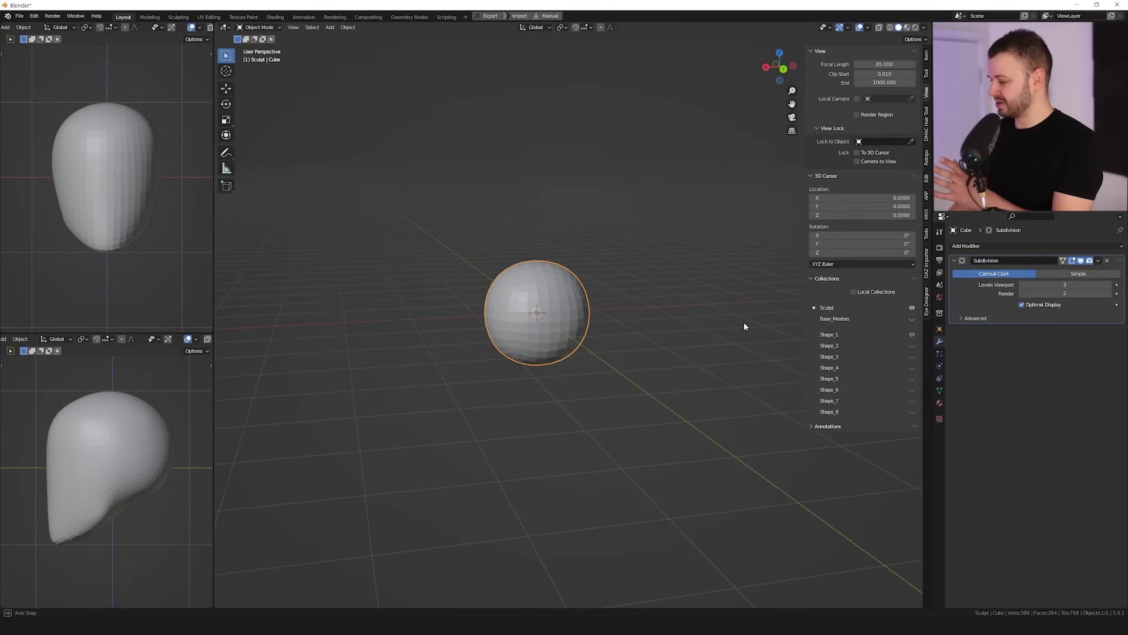
Toggle the Subdivision modifier's viewport display off and on to compare the cube with its rounded form
{"action": "left_click", "coordinate": [1082, 260]}
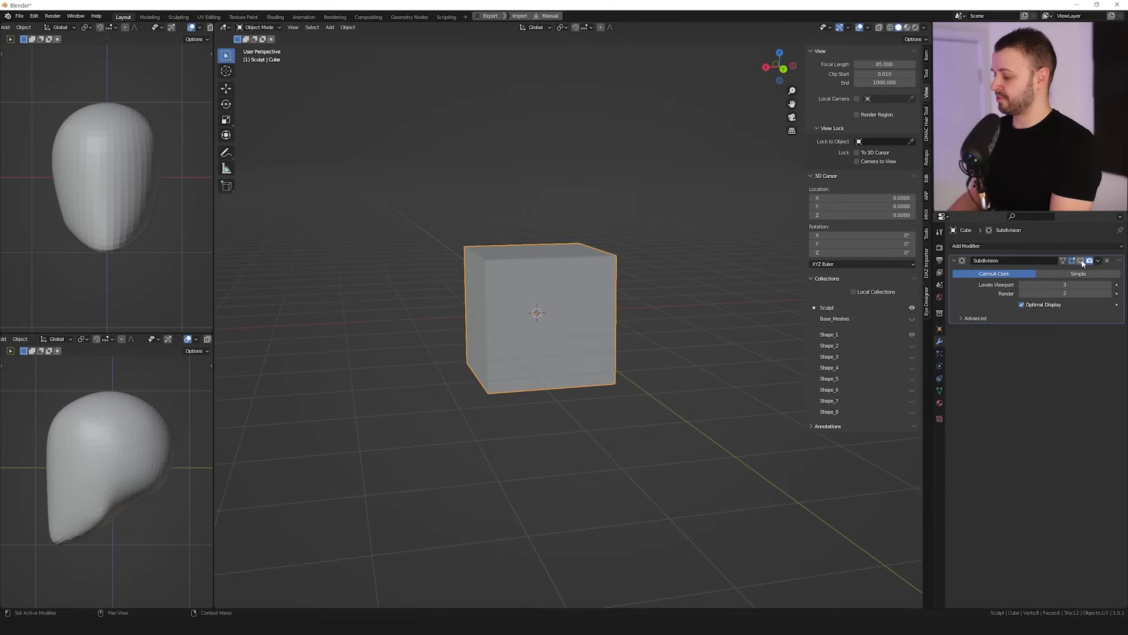
{"action": "left_click", "coordinate": [1082, 261]}
{"action": "middle_click_drag", "start_coordinate": [662, 302], "coordinate": [646, 301]}
{"action": "key", "text": "z"}
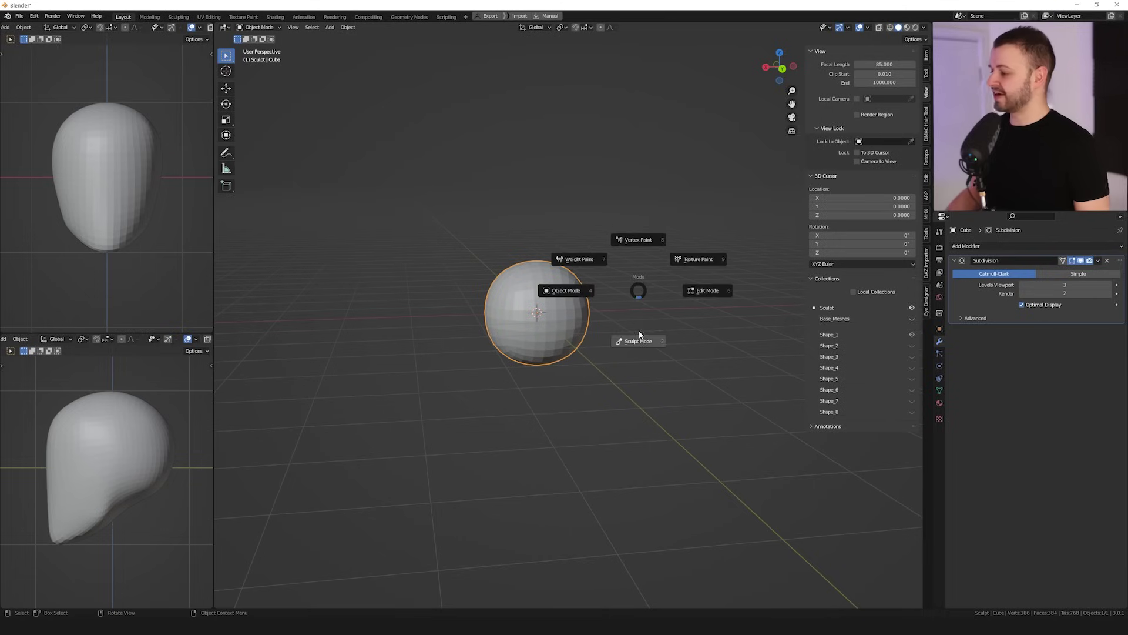
Turn on the wireframe overlay and apply the Subdivision modifier to the rounded cube
{"action": "left_click", "coordinate": [870, 28]}
{"action": "scroll", "coordinate": [657, 308], "scroll_direction": "up", "scroll_amount": 2}
{"action": "middle_click_drag", "start_coordinate": [657, 307], "coordinate": [570, 315]}
{"action": "scroll", "coordinate": [570, 315], "scroll_direction": "up", "scroll_amount": 1}
{"action": "middle_click_drag", "start_coordinate": [570, 314], "coordinate": [460, 307]}
{"action": "scroll", "coordinate": [452, 315], "scroll_direction": "down", "scroll_amount": 1}
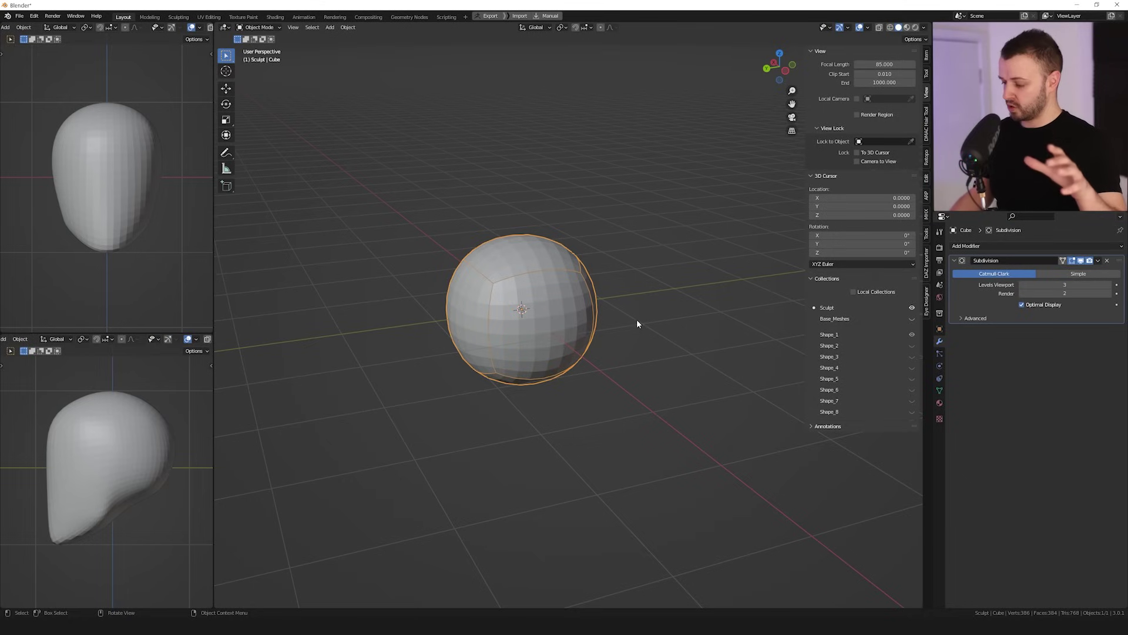
{"action": "left_click", "coordinate": [1098, 261]}
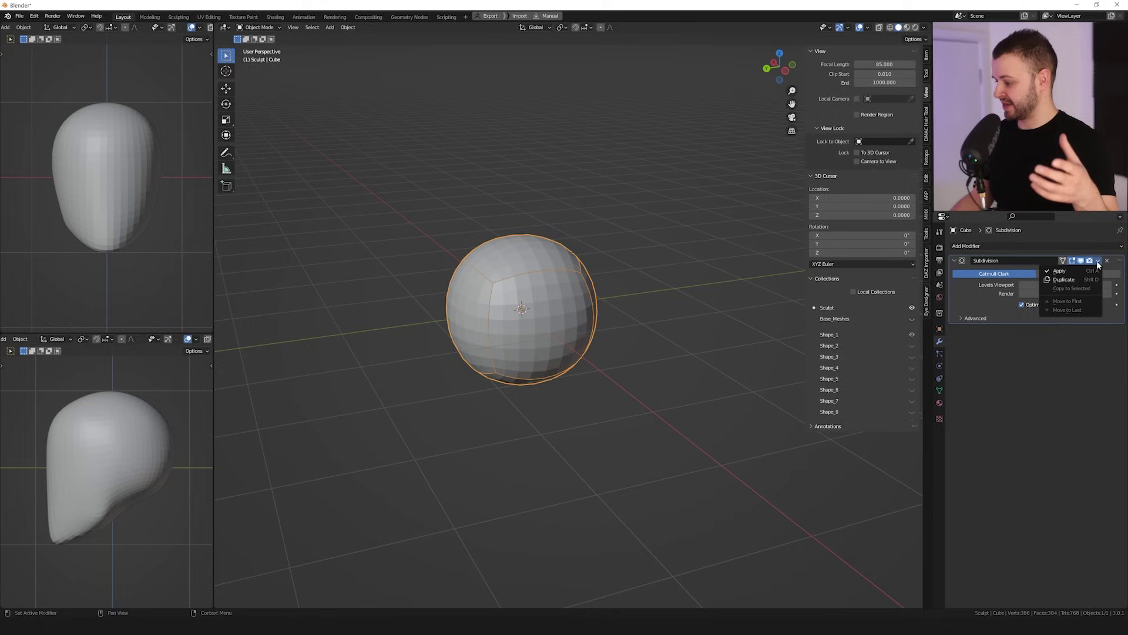
{"action": "left_click", "coordinate": [1059, 271]}
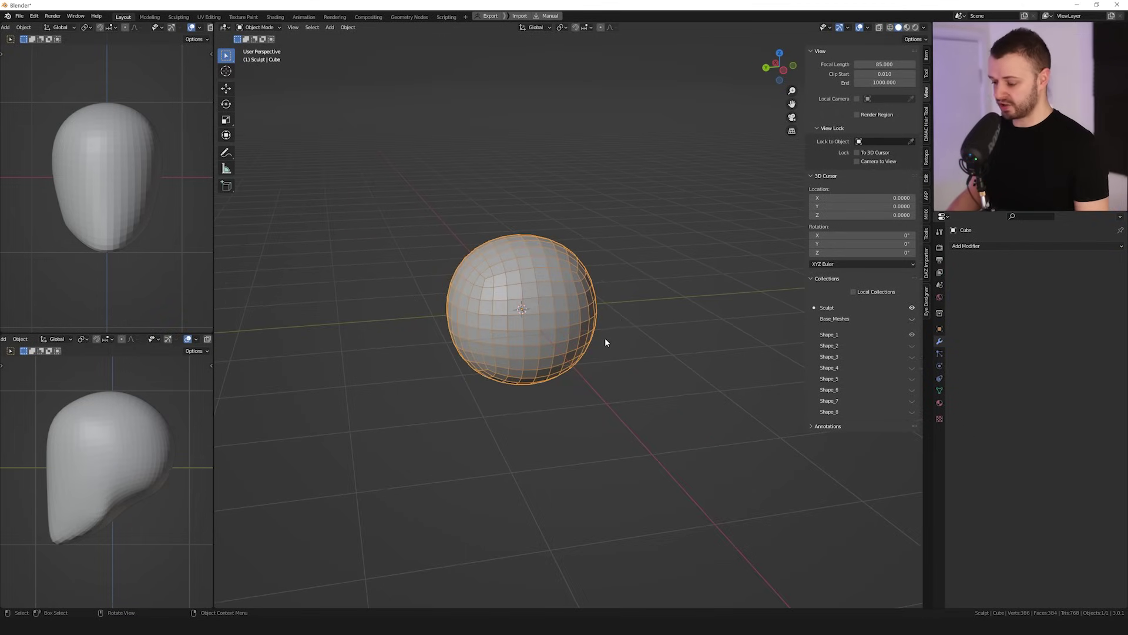
Enter Sculpt Mode on the sphere, choose the Grab brush and set its radius to about 192 px
{"action": "key", "text": "ctrl+Tab"}
{"action": "left_click", "coordinate": [596, 362]}
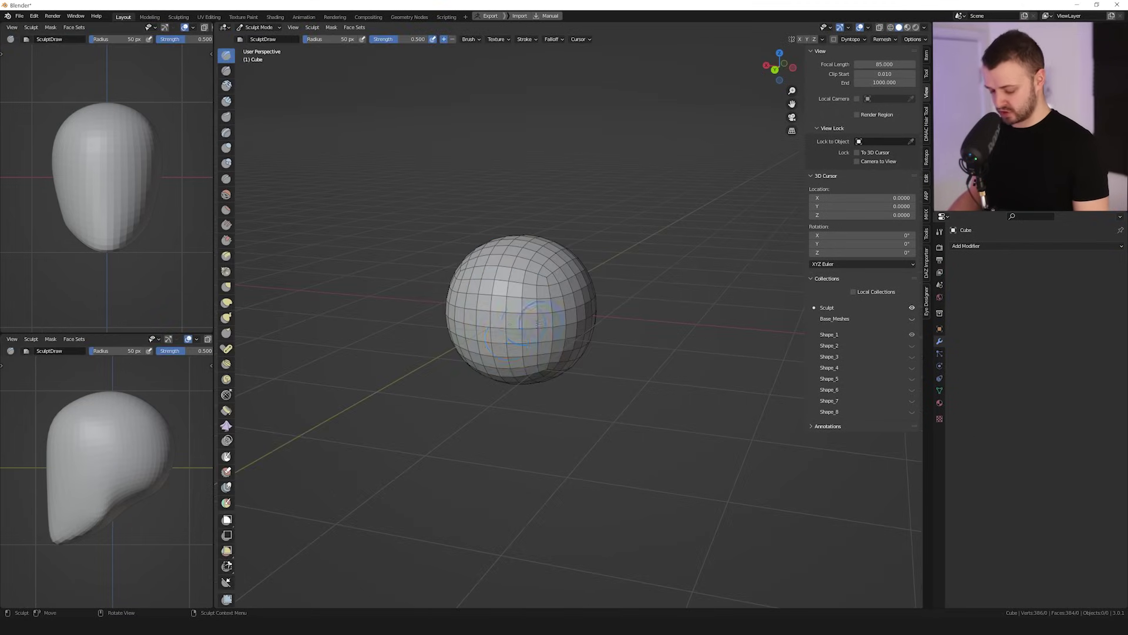
{"action": "key", "text": "g"}
{"action": "middle_click_drag", "start_coordinate": [512, 347], "coordinate": [531, 343]}
{"action": "key", "text": "f"}
{"action": "left_click", "coordinate": [591, 366]}
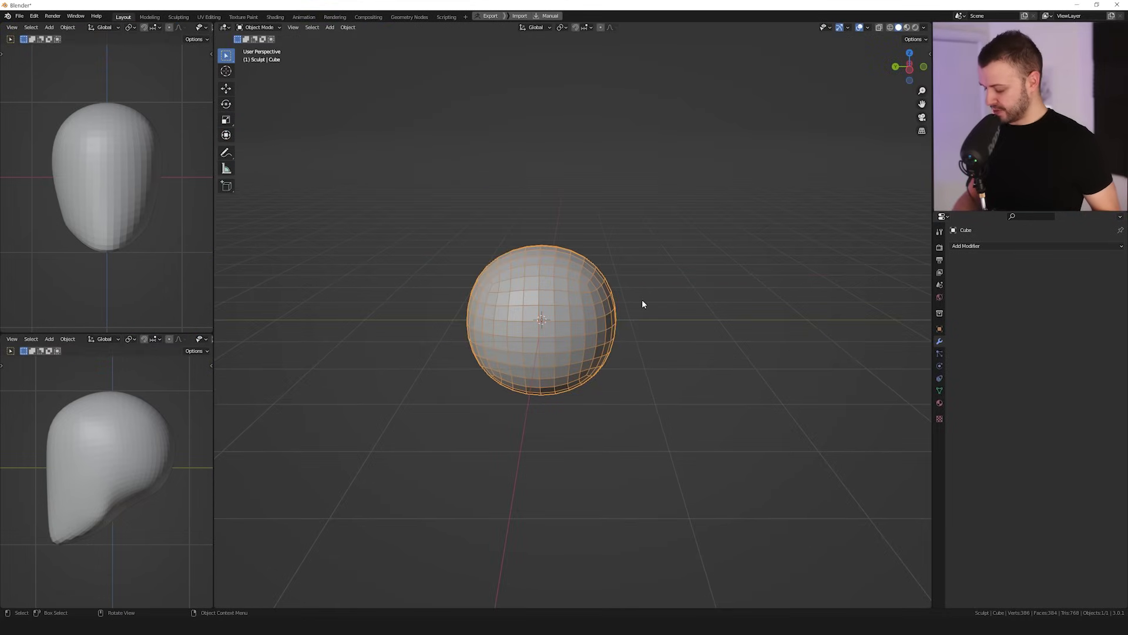
In the front orthographic view, move the sphere slightly upward along the Z axis
{"action": "key", "text": "1"}
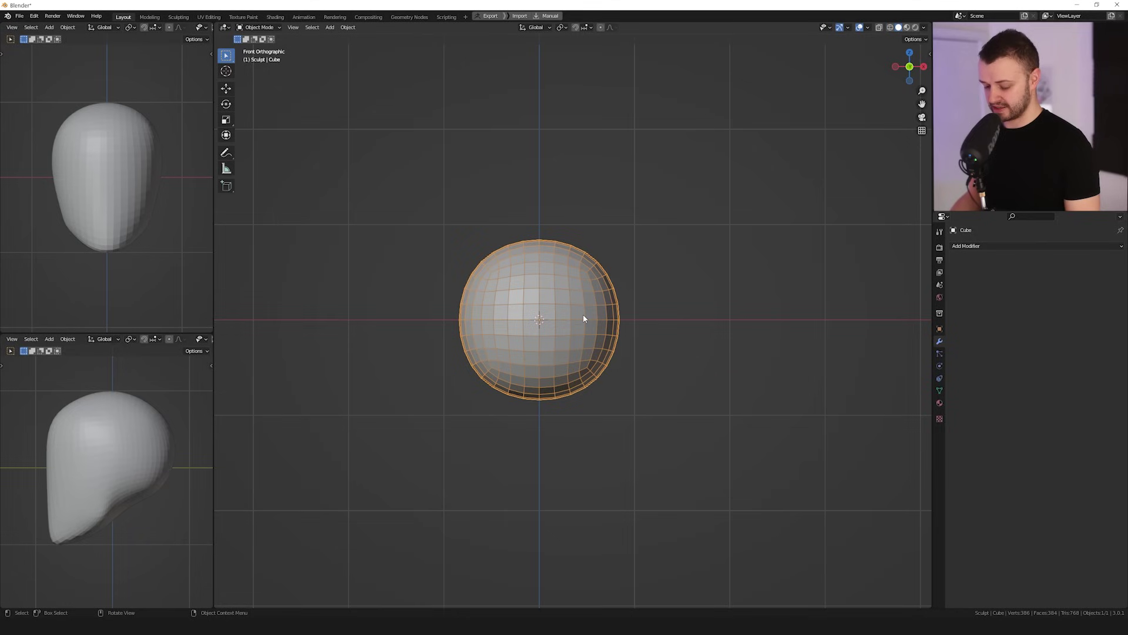
{"action": "key", "text": "g"}
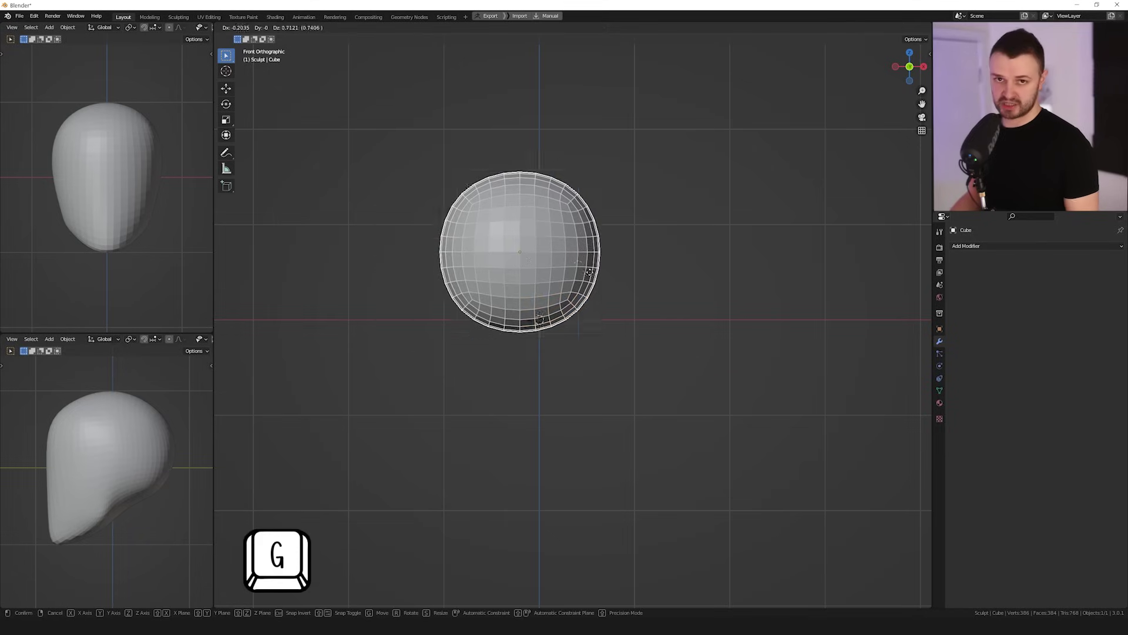
{"action": "key", "text": "z"}
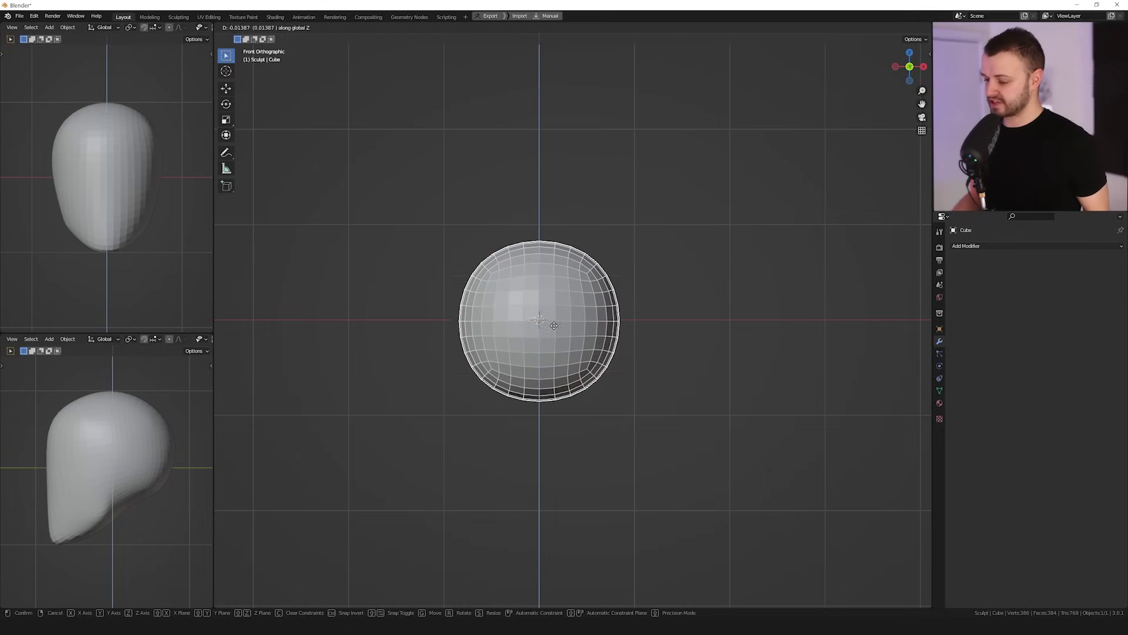
{"action": "key", "text": "shift"}
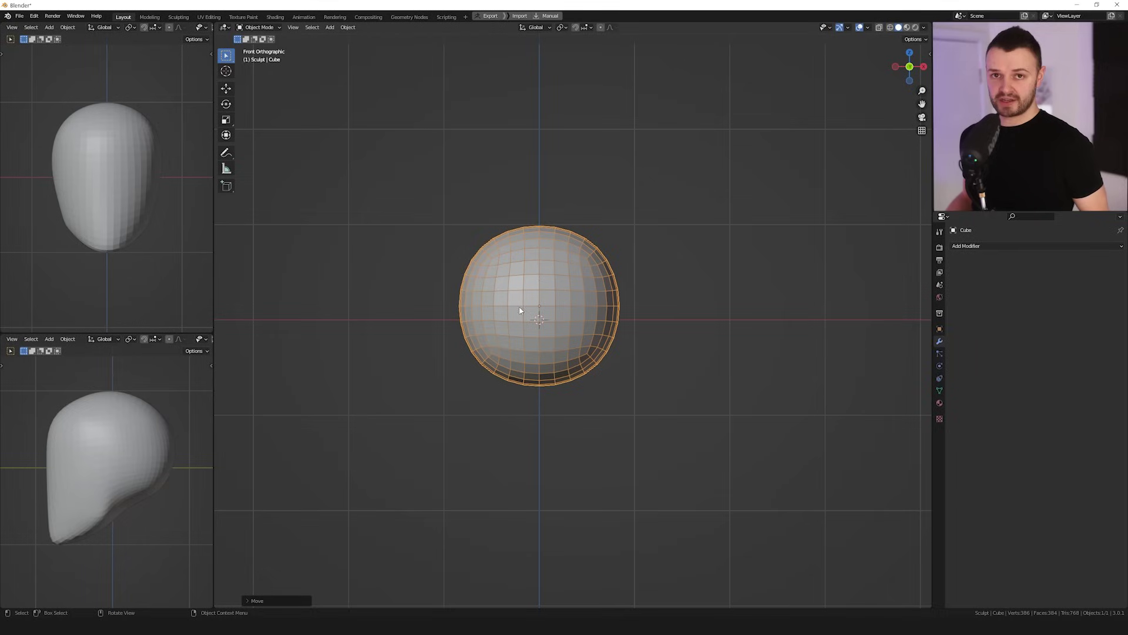
Return the sphere to Sculpt Mode and widen the brush list so the brush names are shown
{"action": "left_click", "coordinate": [262, 28]}
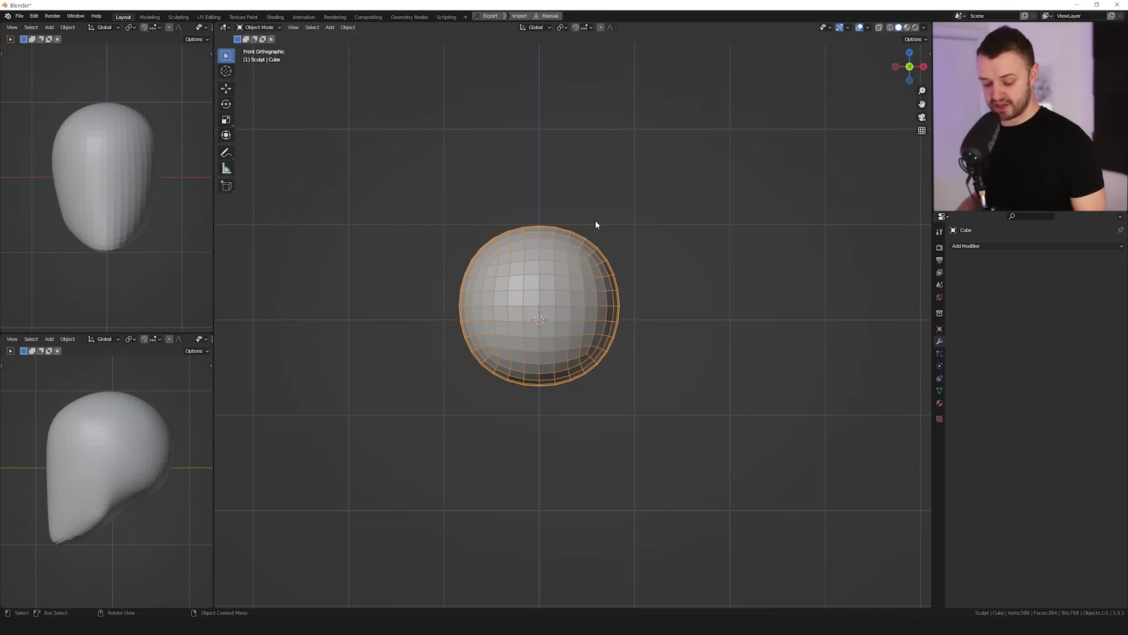
{"action": "key", "text": "ctrl+Tab"}
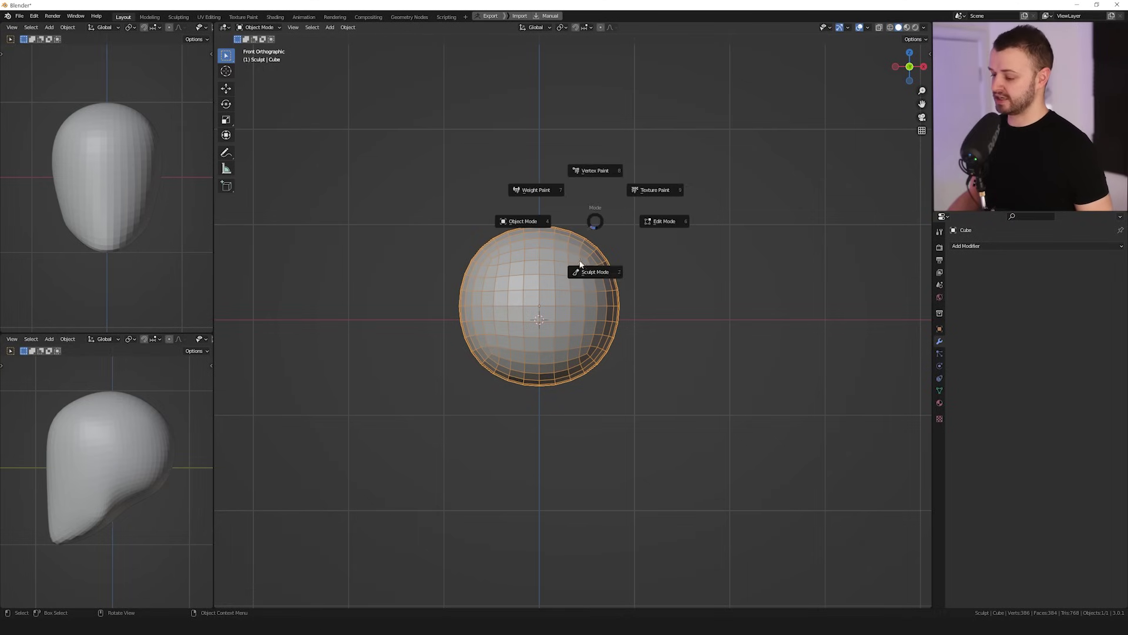
{"action": "left_click", "coordinate": [599, 281]}
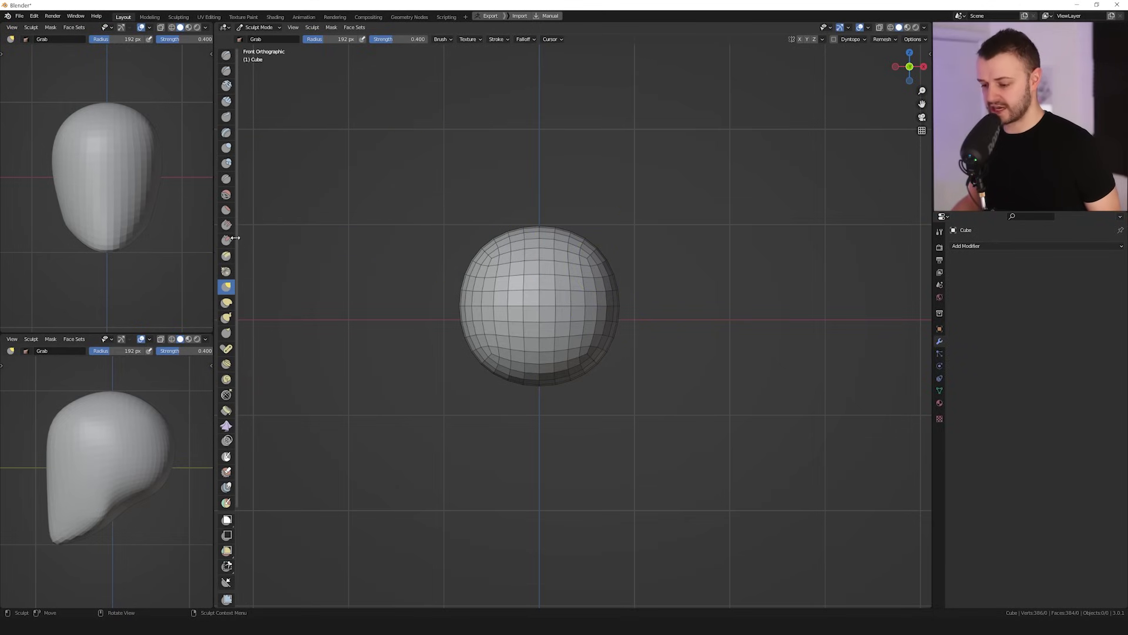
{"action": "left_click_drag", "start_coordinate": [235, 237], "coordinate": [310, 237]}
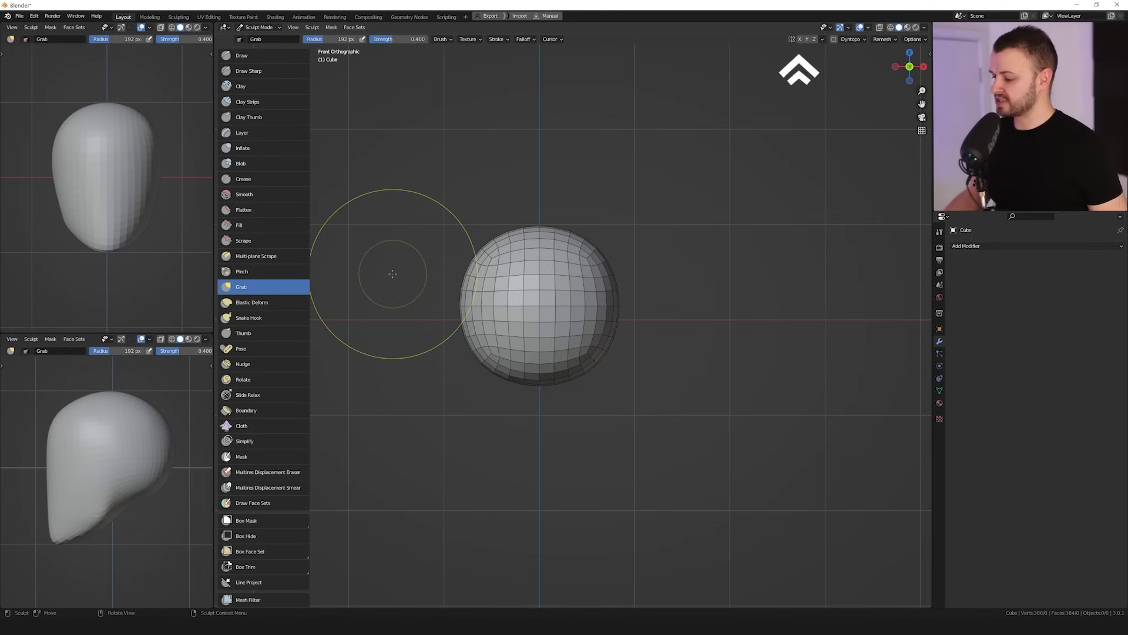
Try Grab pulls on the side of the sphere and turn on X-axis mirror symmetry for sculpting
{"action": "left_click_drag", "start_coordinate": [617, 300], "coordinate": [605, 370]}
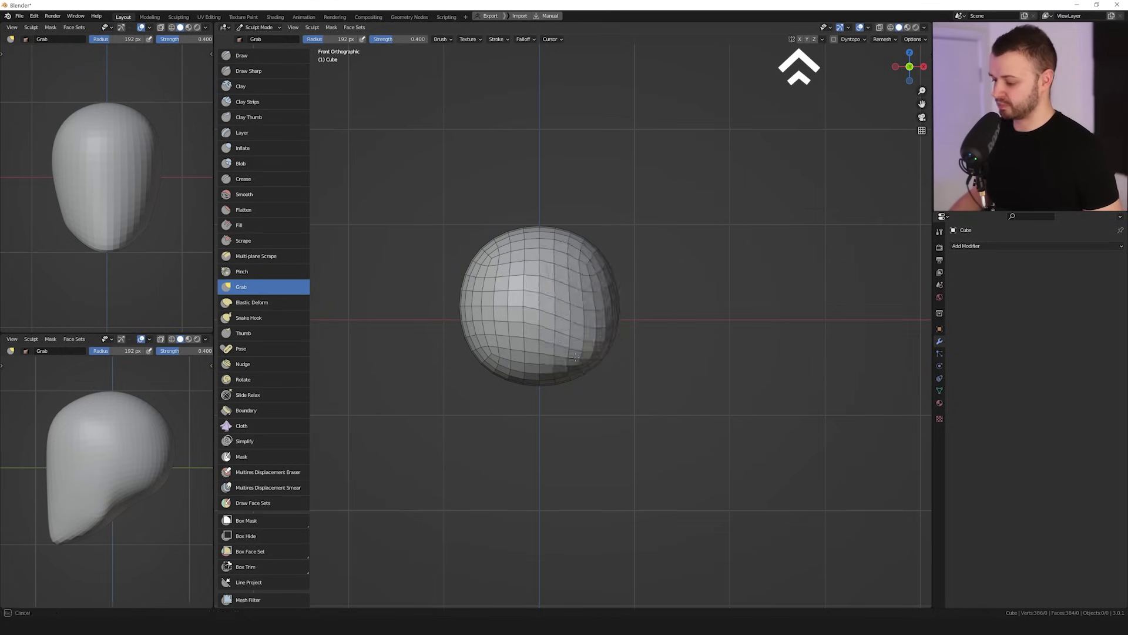
{"action": "key", "text": "Escape"}
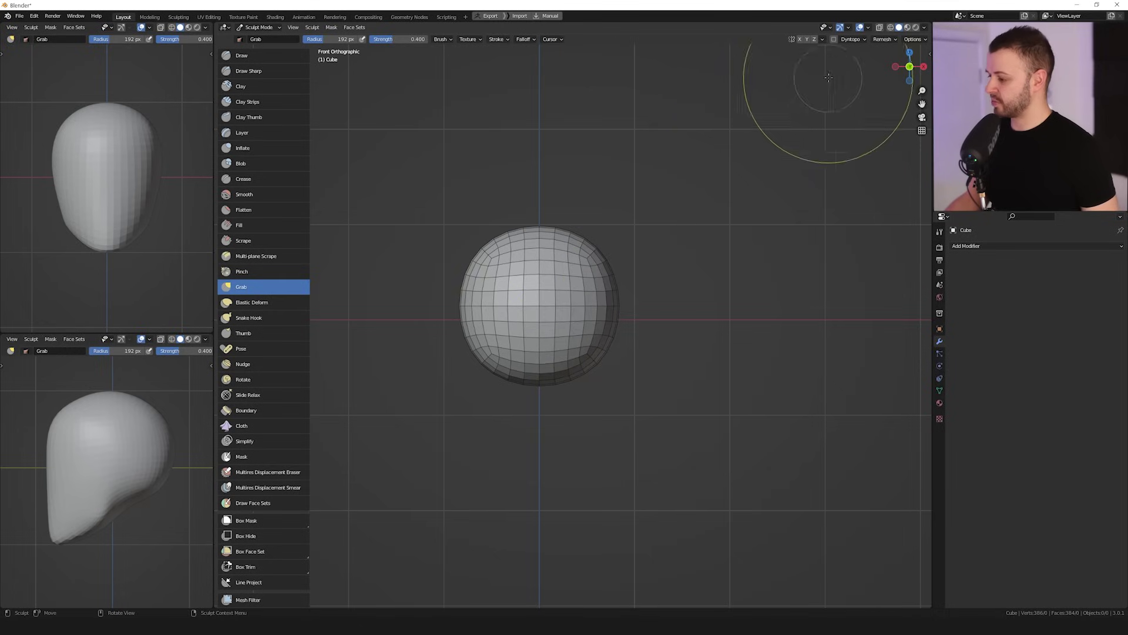
{"action": "left_click_drag", "start_coordinate": [614, 294], "coordinate": [610, 307]}
{"action": "key", "text": "Escape"}
{"action": "left_click_drag", "start_coordinate": [588, 353], "coordinate": [617, 420]}
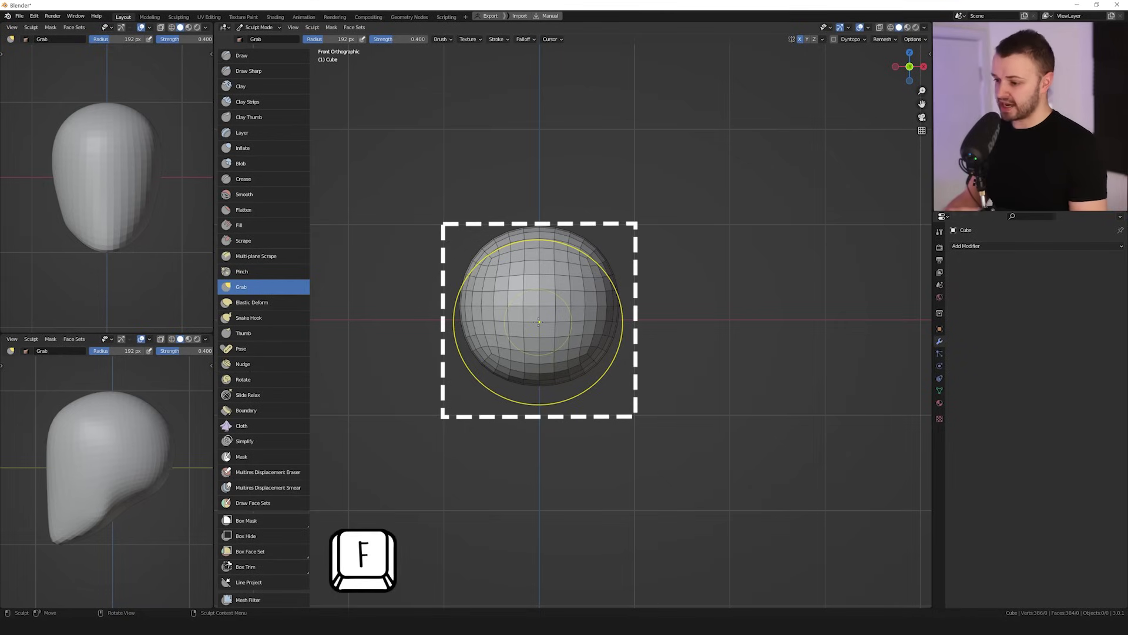
Set the Grab brush radius to 260 px and pull the sphere's underside down into a tapered chin
{"action": "key", "text": "f"}
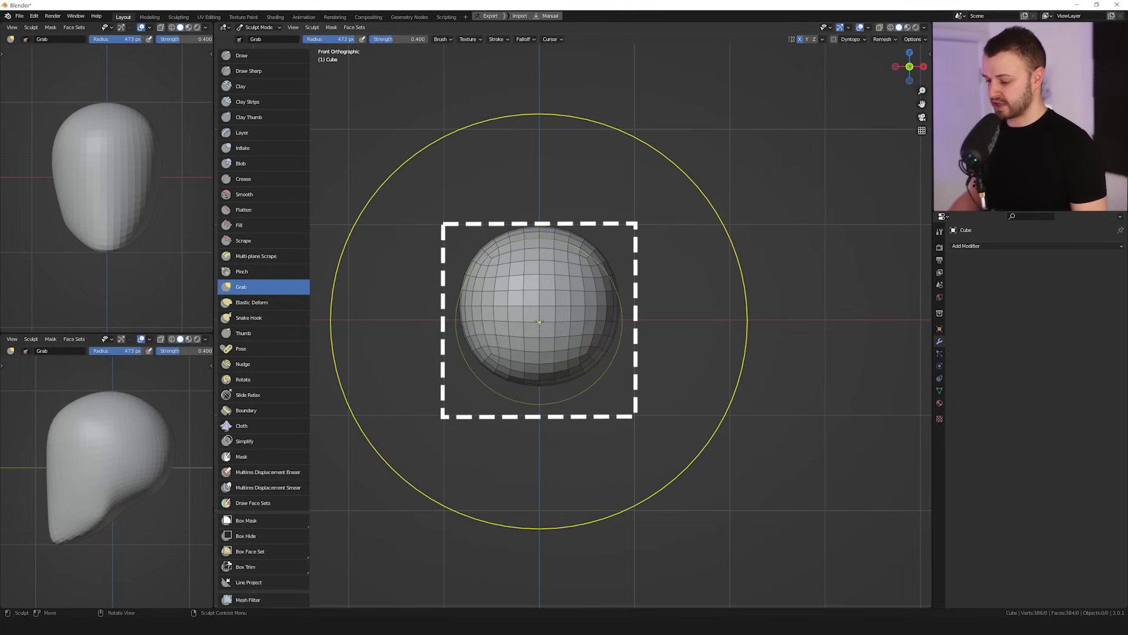
{"action": "key", "text": "f"}
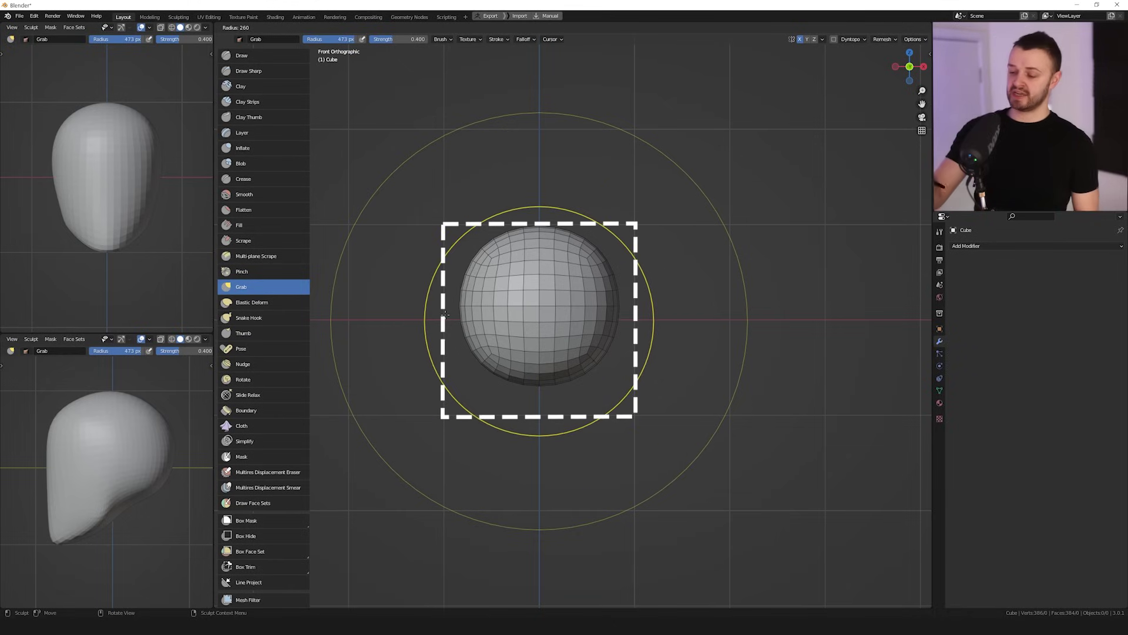
{"action": "left_click", "coordinate": [445, 315]}
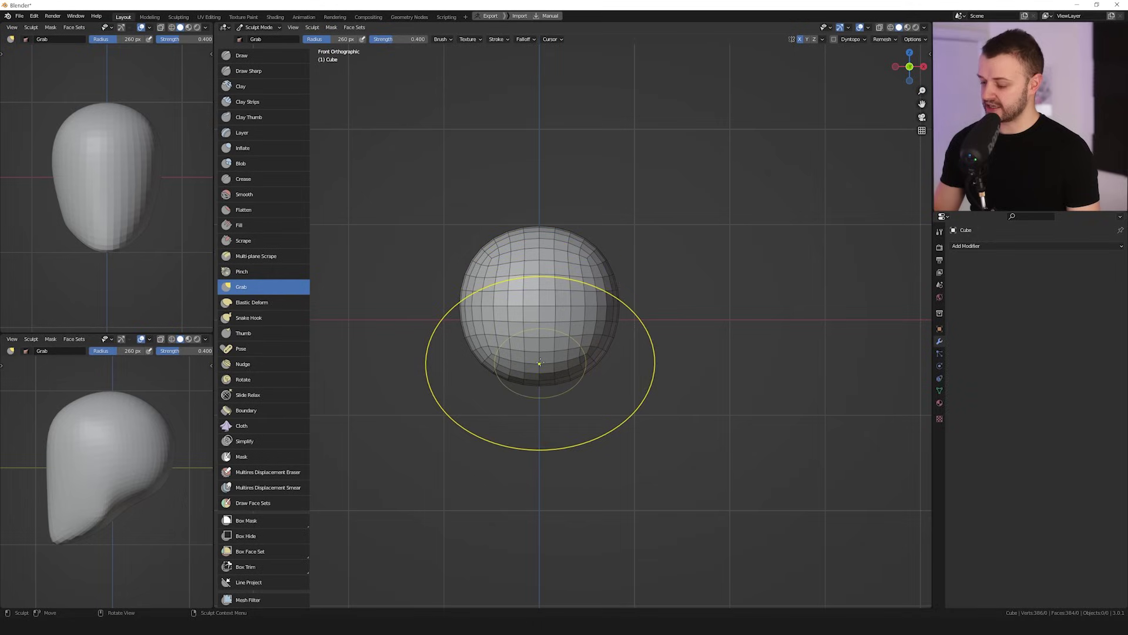
{"action": "left_click_drag", "start_coordinate": [540, 365], "coordinate": [535, 457]}
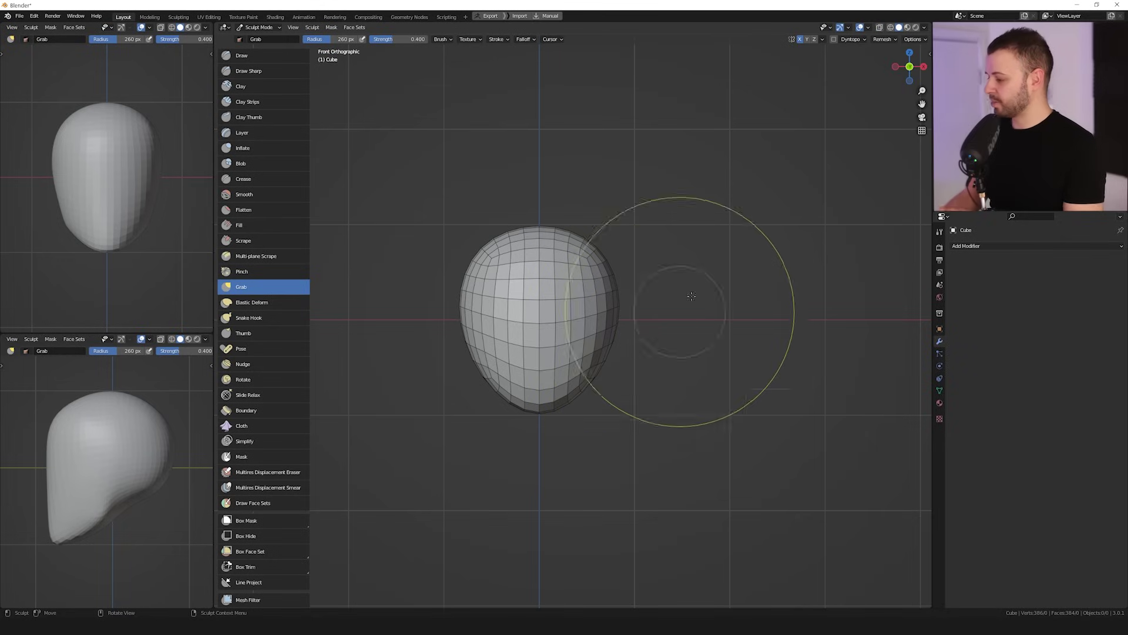
Narrow both sides of the head slightly with Grab, using a temporarily finer overlay grid as a guide
{"action": "left_click", "coordinate": [868, 27]}
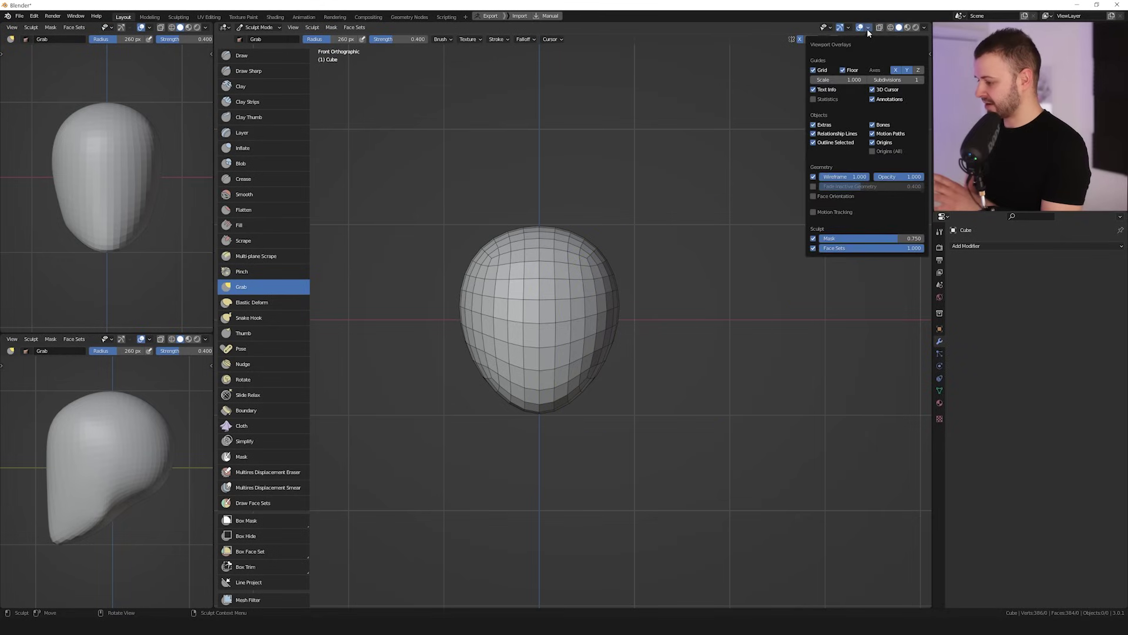
{"action": "left_click", "coordinate": [921, 80]}
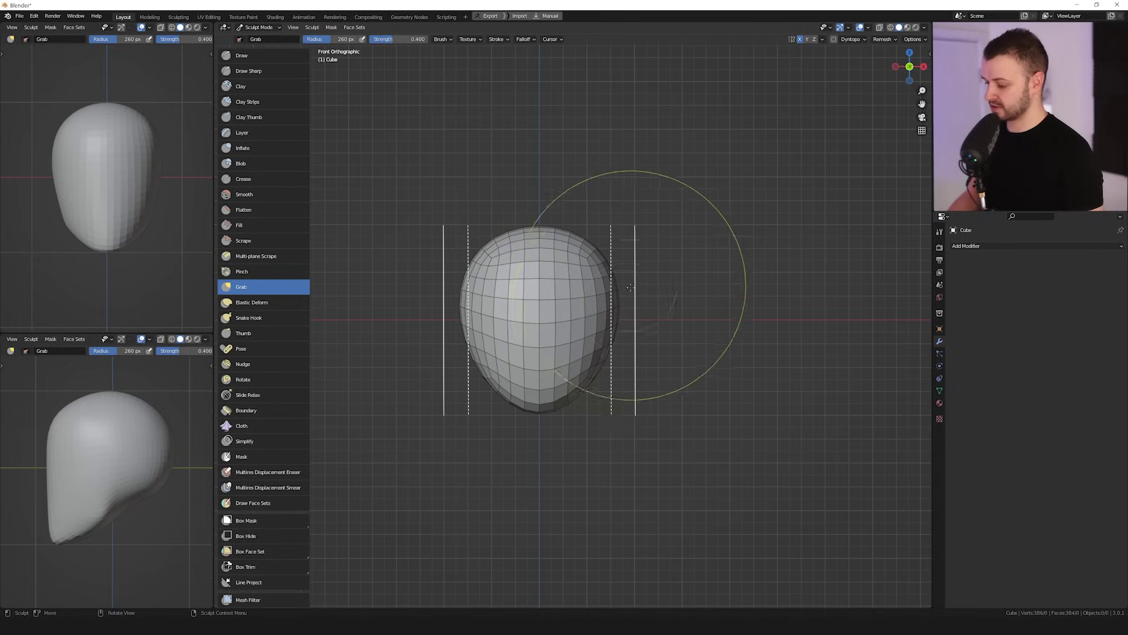
{"action": "left_click_drag", "start_coordinate": [619, 306], "coordinate": [618, 306]}
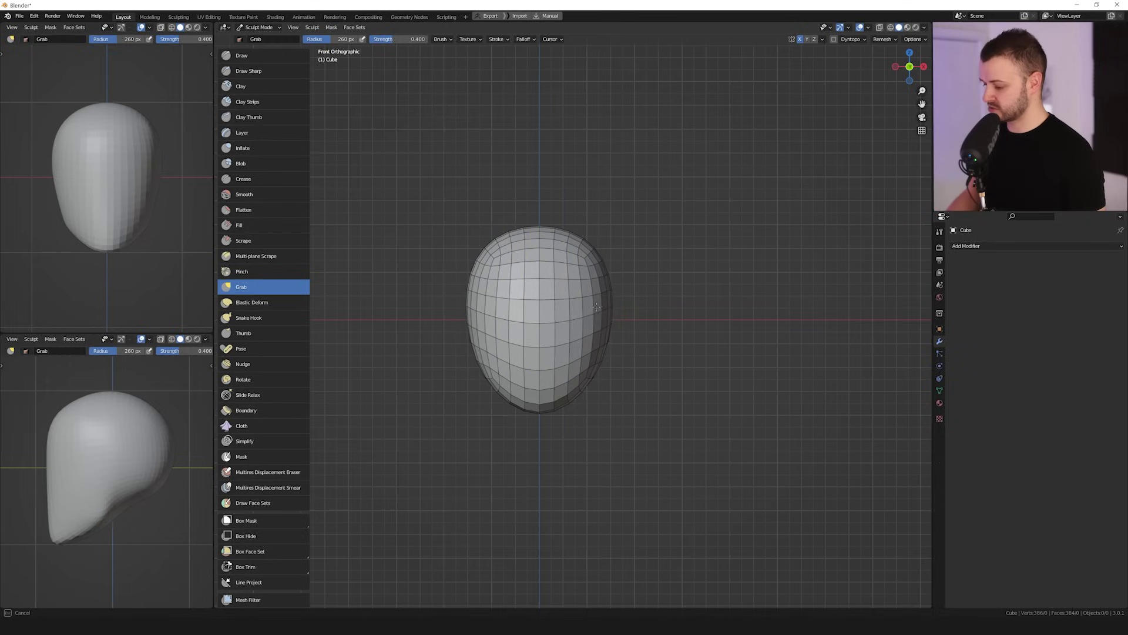
{"action": "left_click_drag", "start_coordinate": [589, 308], "coordinate": [589, 308]}
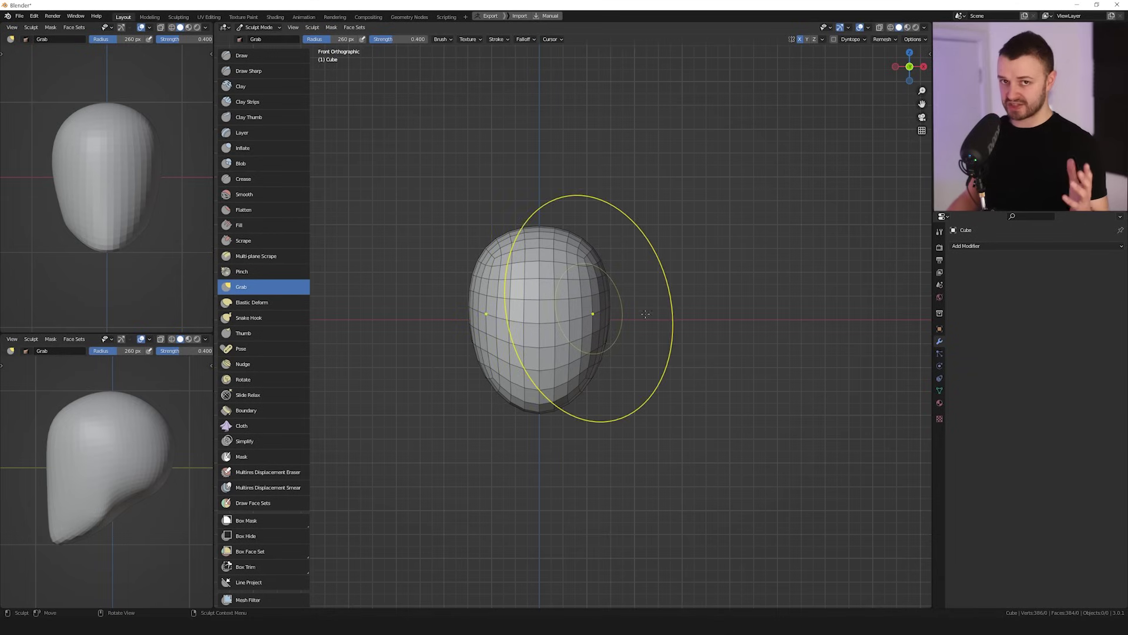
{"action": "left_click", "coordinate": [868, 27]}
{"action": "left_click", "coordinate": [870, 80]}
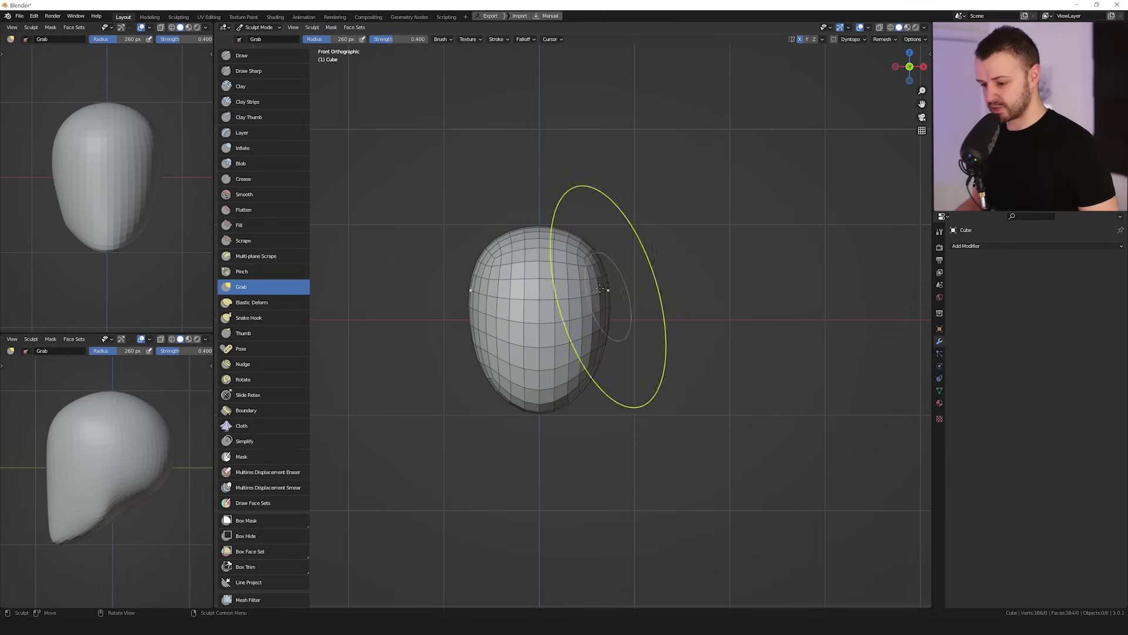
Switch the main viewport to the right orthographic view to examine the head's profile
{"action": "mouse_move", "coordinate": [197, 156]}
{"action": "left_mouse_down"}
{"action": "mouse_move", "coordinate": [131, 132]}
{"action": "mouse_move", "coordinate": [125, 151]}
{"action": "left_mouse_up"}
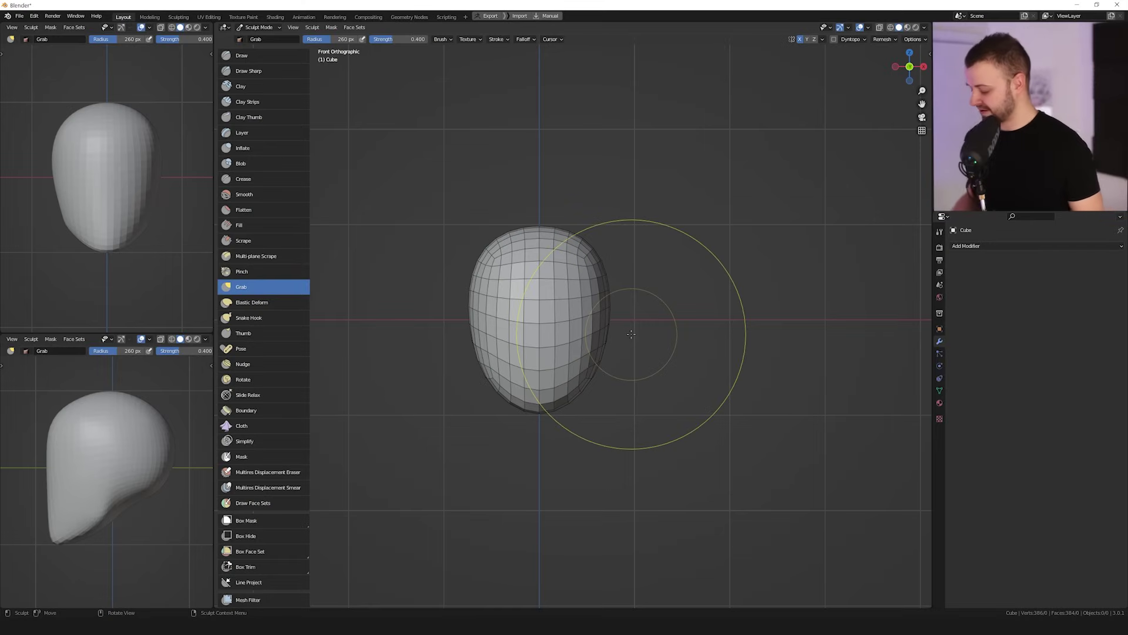
{"action": "key", "text": "3"}
{"action": "key", "text": "3"}
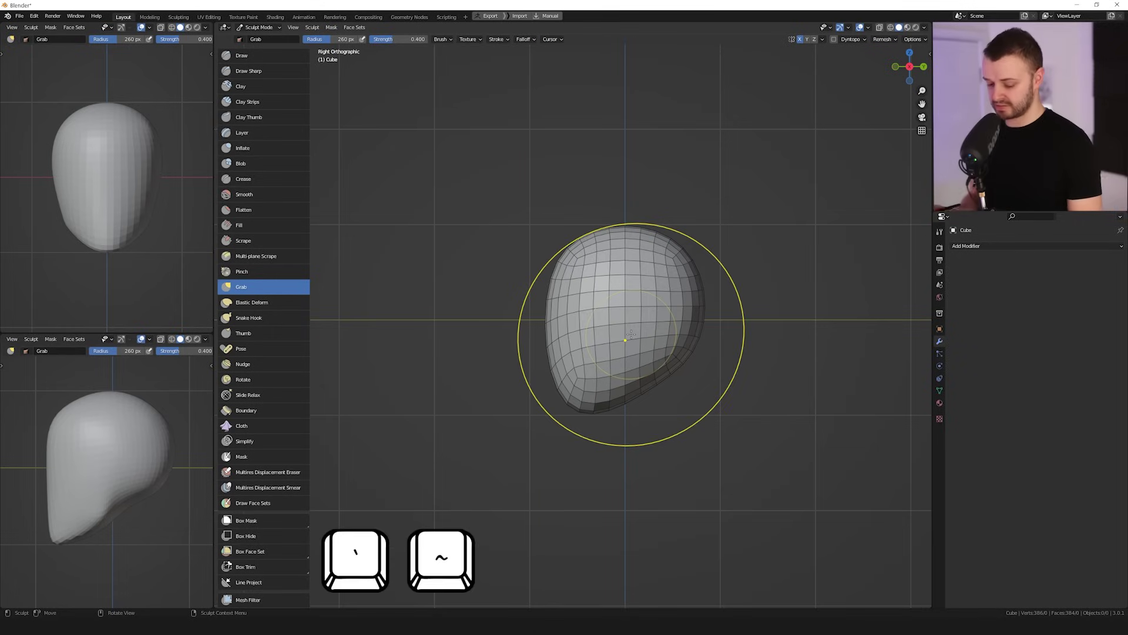
{"action": "key", "text": "grave"}
{"action": "key", "text": "Escape"}
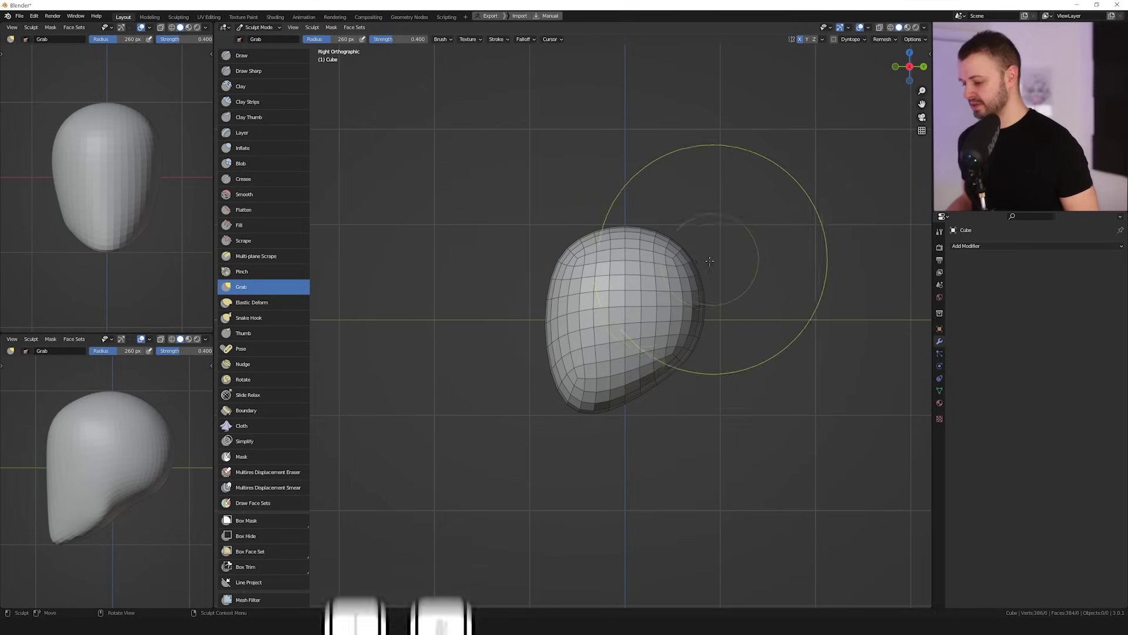
In Edit Mode with face selection, select the vertical face loop along the side of the head and examine how the topology flows
{"action": "key", "text": "ctrl+Tab"}
{"action": "left_click", "coordinate": [655, 313]}
{"action": "middle_click_drag", "start_coordinate": [611, 329], "coordinate": [587, 348]}
{"action": "key", "text": "Tab"}
{"action": "key", "text": "3"}
{"action": "left_click", "coordinate": [590, 375], "text": "alt"}
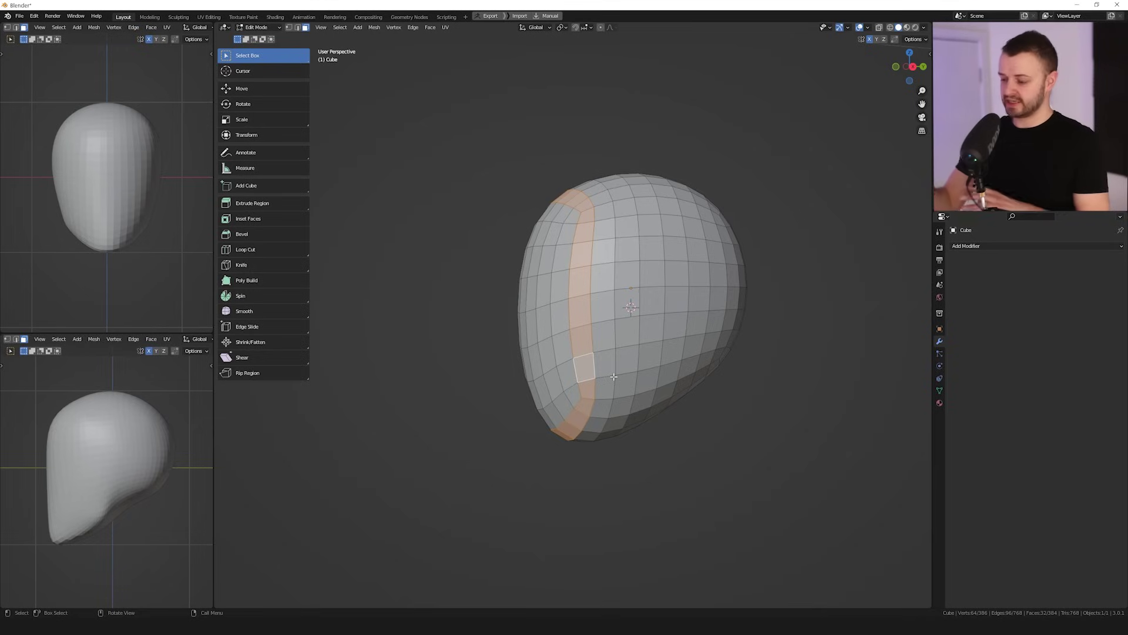
{"action": "middle_click_drag", "start_coordinate": [613, 377], "coordinate": [577, 361], "text": "shift"}
{"action": "scroll", "coordinate": [567, 362], "scroll_direction": "down", "scroll_amount": 1}
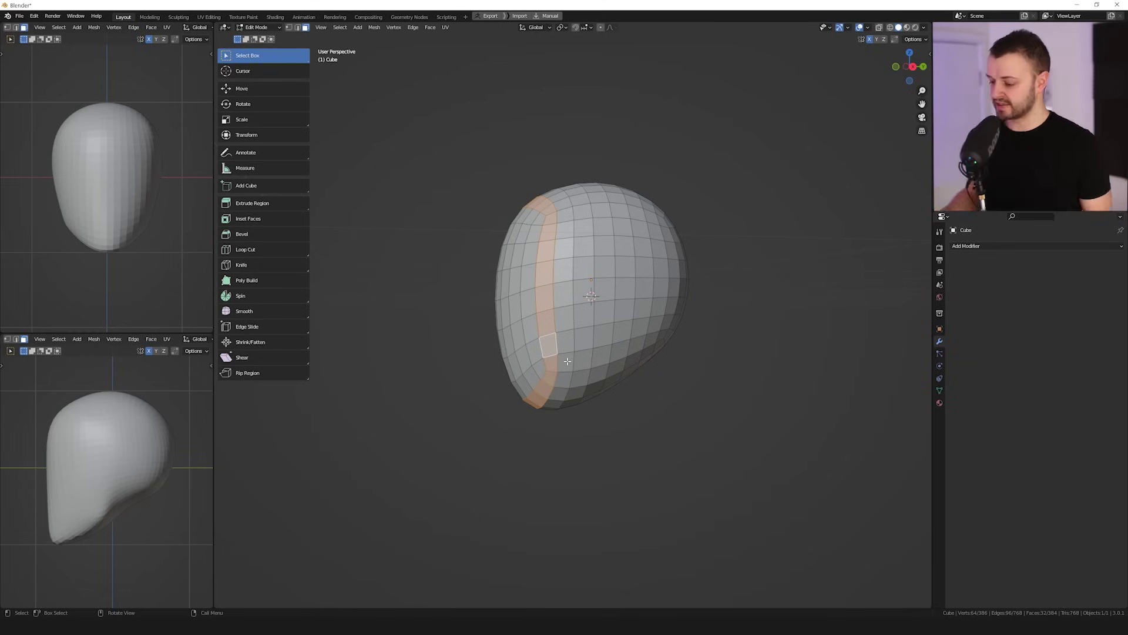
{"action": "middle_click_drag", "start_coordinate": [567, 360], "coordinate": [597, 385]}
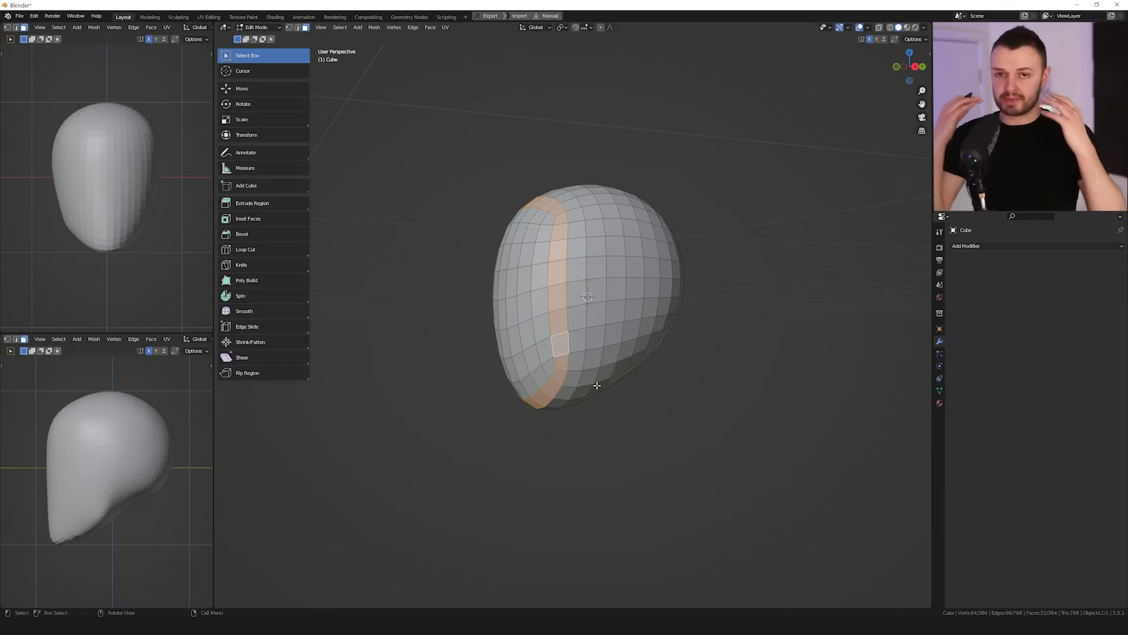
{"action": "middle_click_drag", "start_coordinate": [577, 397], "coordinate": [538, 188]}
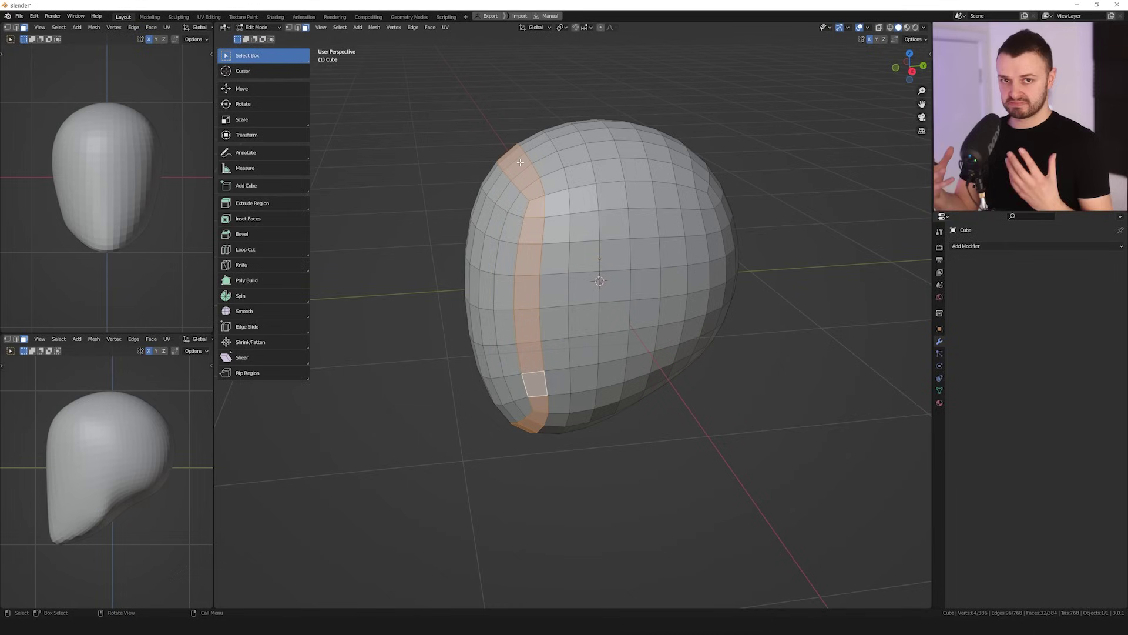
Return to Sculpt Mode in the right orthographic view and pull the chin forward with Grab at a 172 px radius
{"action": "key", "text": "ctrl+Tab"}
{"action": "left_click", "coordinate": [613, 341]}
{"action": "middle_click_drag", "start_coordinate": [615, 348], "coordinate": [605, 347]}
{"action": "key", "text": "KP_3"}
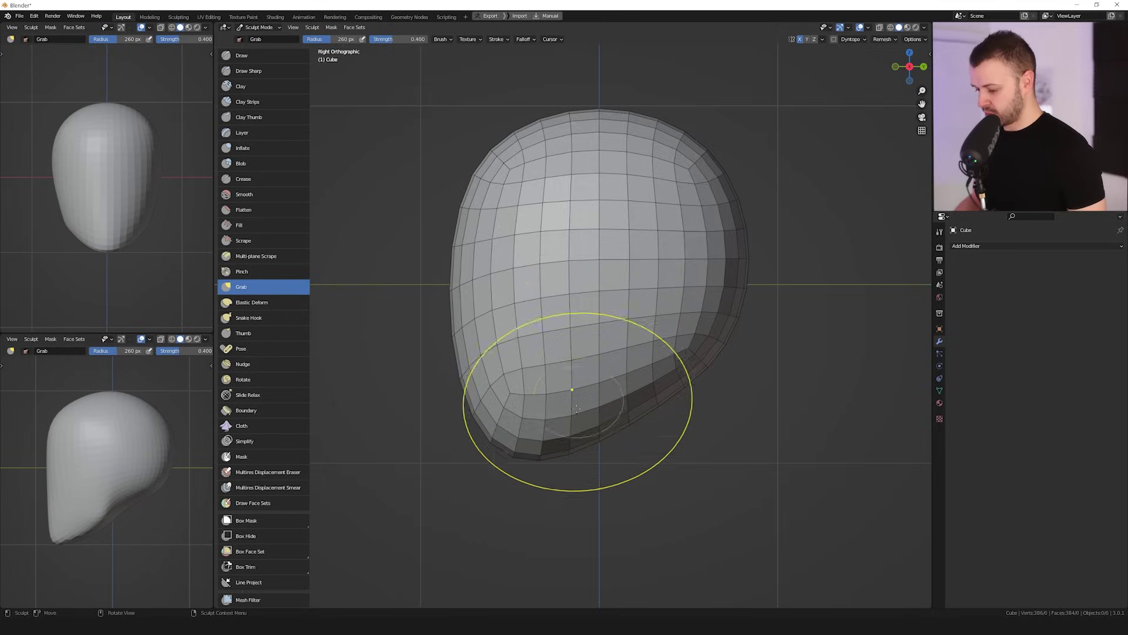
{"action": "scroll", "coordinate": [582, 407], "scroll_direction": "down", "scroll_amount": 2}
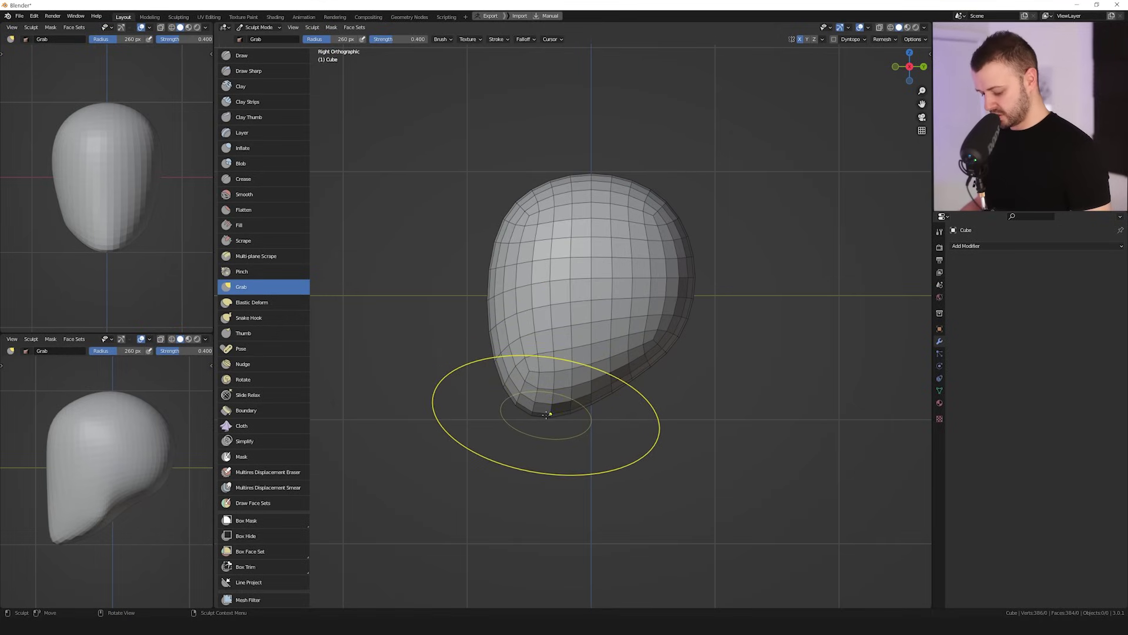
{"action": "key", "text": "f"}
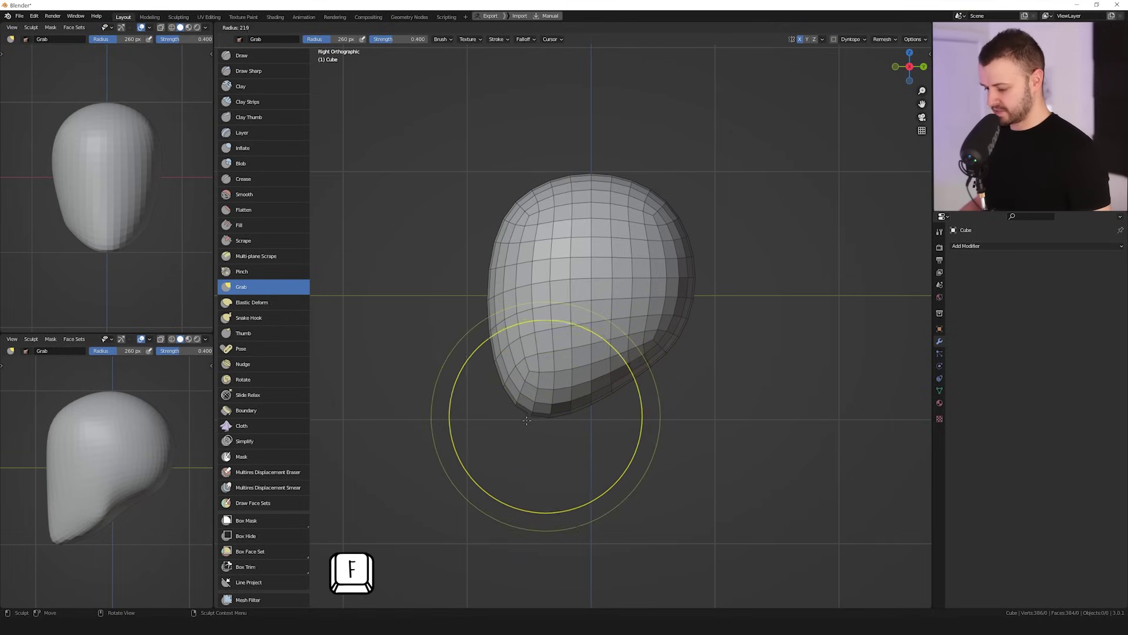
{"action": "left_click", "coordinate": [525, 421]}
{"action": "mouse_move", "coordinate": [541, 416]}
{"action": "left_mouse_down"}
{"action": "mouse_move", "coordinate": [499, 415]}
{"action": "mouse_move", "coordinate": [491, 367]}
{"action": "left_mouse_up"}
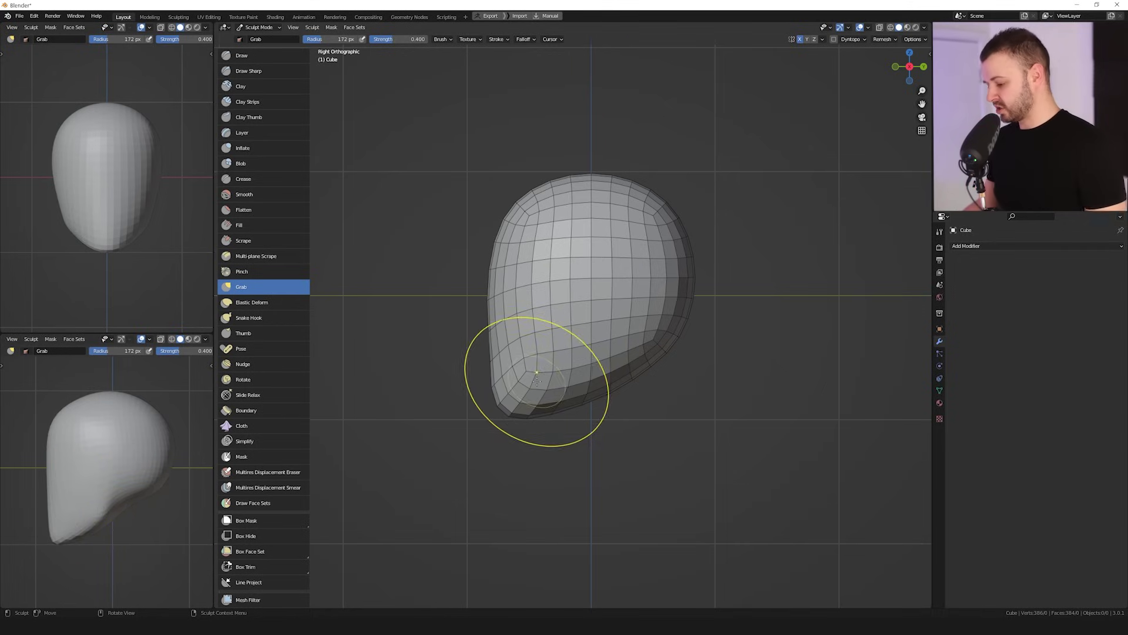
Try Grab pulls on the mesh around the jaw corner, checking the effect from several angles
{"action": "mouse_move", "coordinate": [533, 363]}
{"action": "left_mouse_down"}
{"action": "mouse_move", "coordinate": [592, 353]}
{"action": "mouse_move", "coordinate": [579, 294]}
{"action": "mouse_move", "coordinate": [539, 277]}
{"action": "left_mouse_up"}
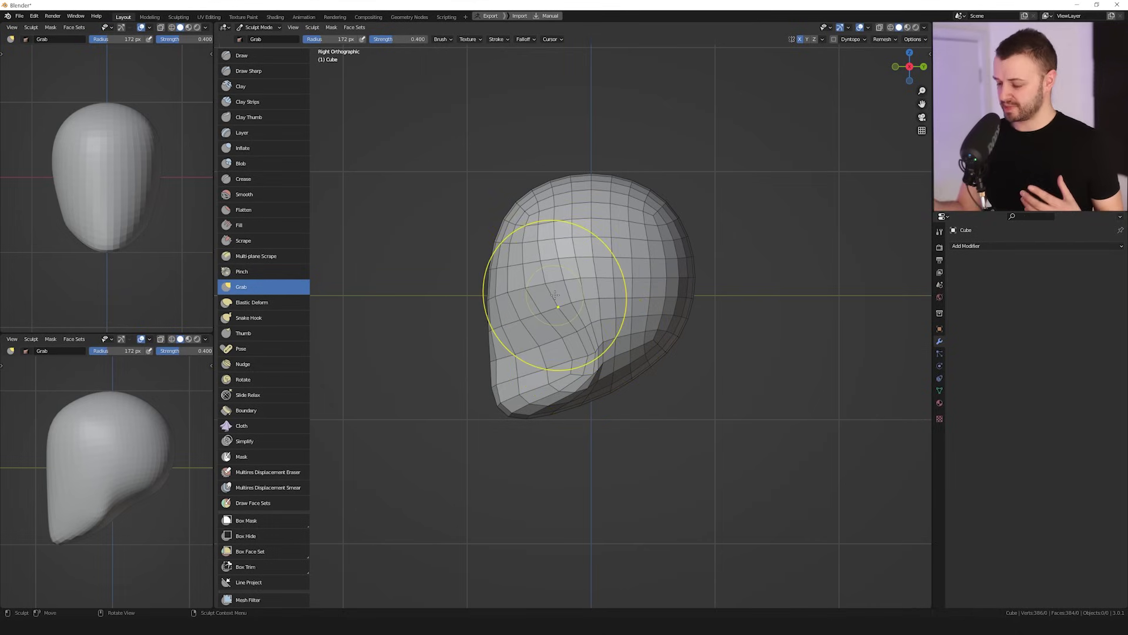
{"action": "mouse_move", "coordinate": [516, 302]}
{"action": "middle_mouse_down"}
{"action": "mouse_move", "coordinate": [591, 302]}
{"action": "mouse_move", "coordinate": [529, 344]}
{"action": "mouse_move", "coordinate": [517, 274]}
{"action": "mouse_move", "coordinate": [504, 282]}
{"action": "mouse_move", "coordinate": [574, 297]}
{"action": "mouse_move", "coordinate": [555, 327]}
{"action": "mouse_move", "coordinate": [584, 328]}
{"action": "mouse_move", "coordinate": [595, 310]}
{"action": "mouse_move", "coordinate": [550, 319]}
{"action": "mouse_move", "coordinate": [531, 290]}
{"action": "middle_mouse_up"}
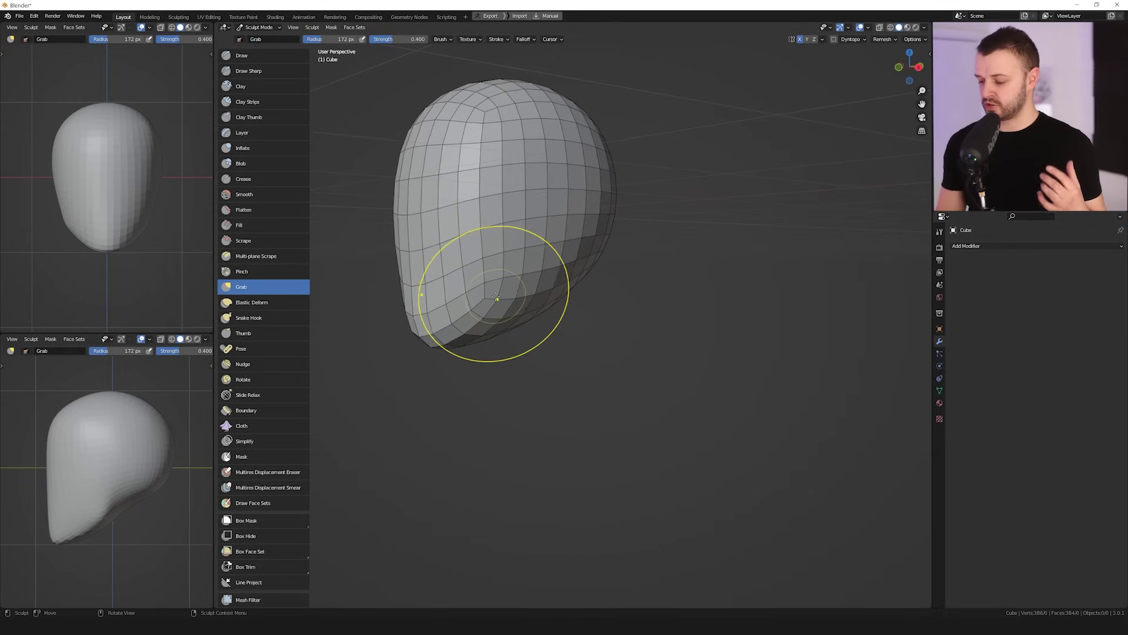
{"action": "mouse_move", "coordinate": [493, 297]}
{"action": "middle_mouse_down"}
{"action": "mouse_move", "coordinate": [474, 307]}
{"action": "mouse_move", "coordinate": [583, 296]}
{"action": "middle_mouse_up"}
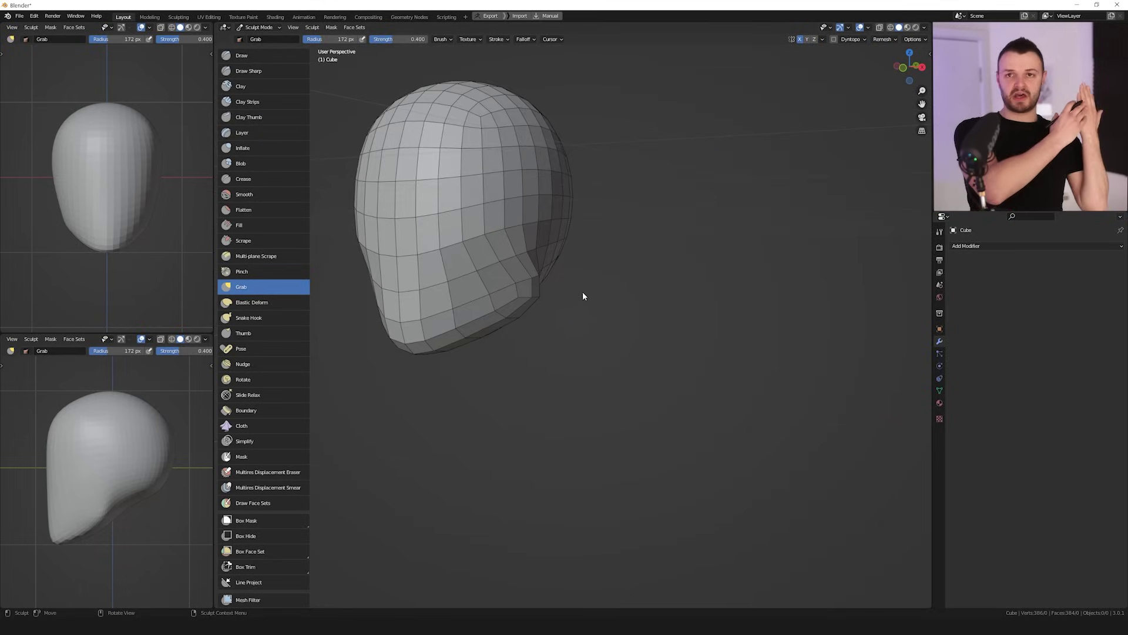
{"action": "mouse_move", "coordinate": [534, 327]}
{"action": "middle_mouse_down"}
{"action": "mouse_move", "coordinate": [491, 327]}
{"action": "mouse_move", "coordinate": [492, 304]}
{"action": "mouse_move", "coordinate": [478, 307]}
{"action": "middle_mouse_up"}
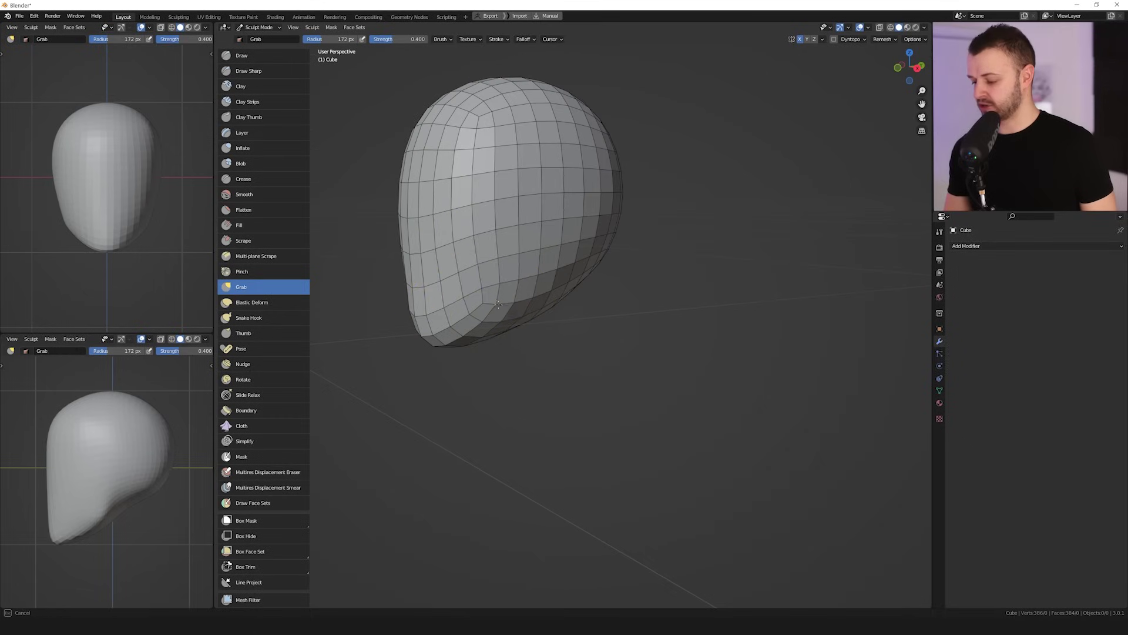
Pull the jaw corners backward with Grab to define the jaw angle, reducing the brush radius to 118 px
{"action": "mouse_move", "coordinate": [559, 322]}
{"action": "middle_mouse_down"}
{"action": "mouse_move", "coordinate": [518, 309]}
{"action": "mouse_move", "coordinate": [545, 324]}
{"action": "mouse_move", "coordinate": [524, 282]}
{"action": "middle_mouse_up"}
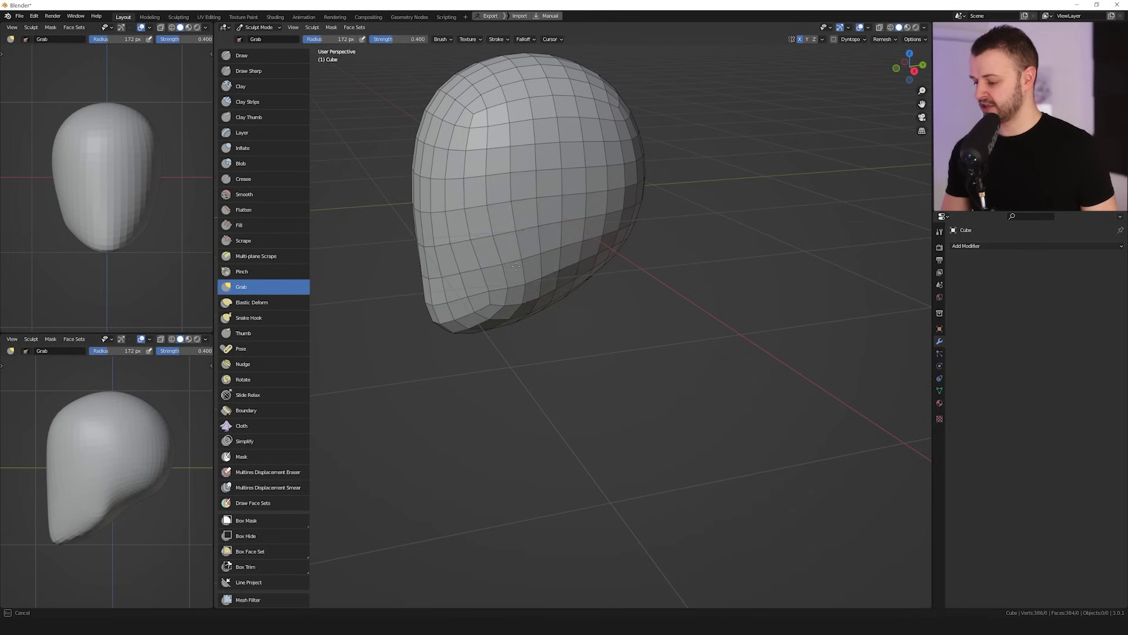
{"action": "mouse_move", "coordinate": [533, 216]}
{"action": "middle_mouse_down"}
{"action": "mouse_move", "coordinate": [478, 285]}
{"action": "mouse_move", "coordinate": [500, 274]}
{"action": "mouse_move", "coordinate": [517, 309]}
{"action": "mouse_move", "coordinate": [464, 304]}
{"action": "mouse_move", "coordinate": [535, 288]}
{"action": "mouse_move", "coordinate": [534, 257]}
{"action": "mouse_move", "coordinate": [537, 289]}
{"action": "mouse_move", "coordinate": [479, 201]}
{"action": "mouse_move", "coordinate": [504, 139]}
{"action": "mouse_move", "coordinate": [503, 240]}
{"action": "mouse_move", "coordinate": [568, 181]}
{"action": "middle_mouse_up"}
{"action": "left_click_drag", "start_coordinate": [562, 216], "coordinate": [572, 208]}
{"action": "middle_click_drag", "start_coordinate": [573, 205], "coordinate": [624, 185], "text": "shift"}
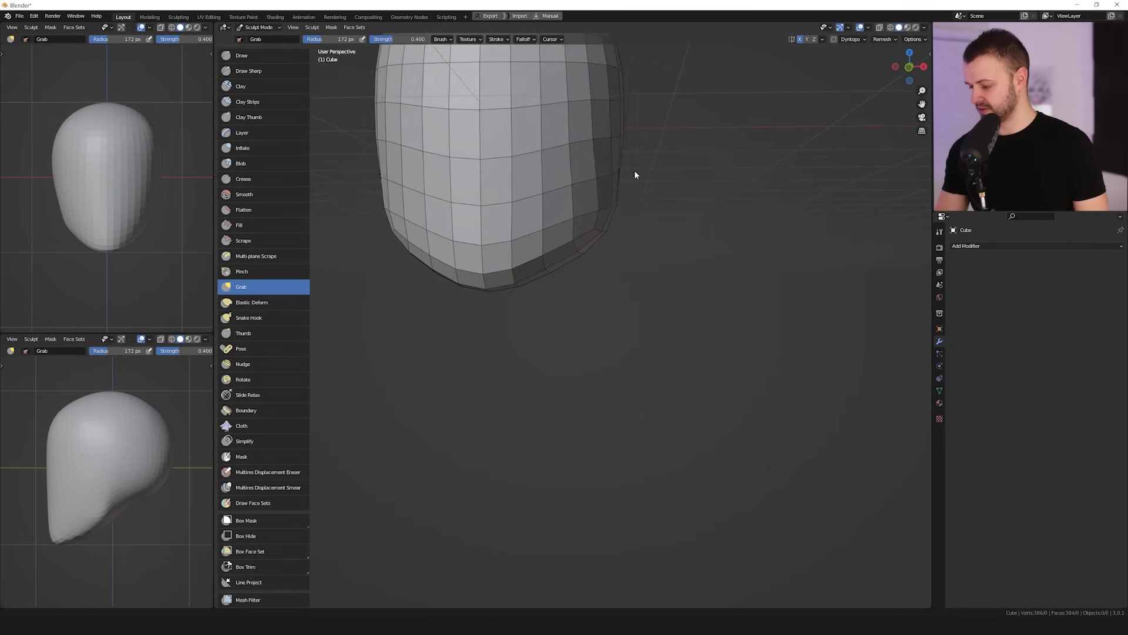
{"action": "middle_click_drag", "start_coordinate": [624, 186], "coordinate": [608, 187]}
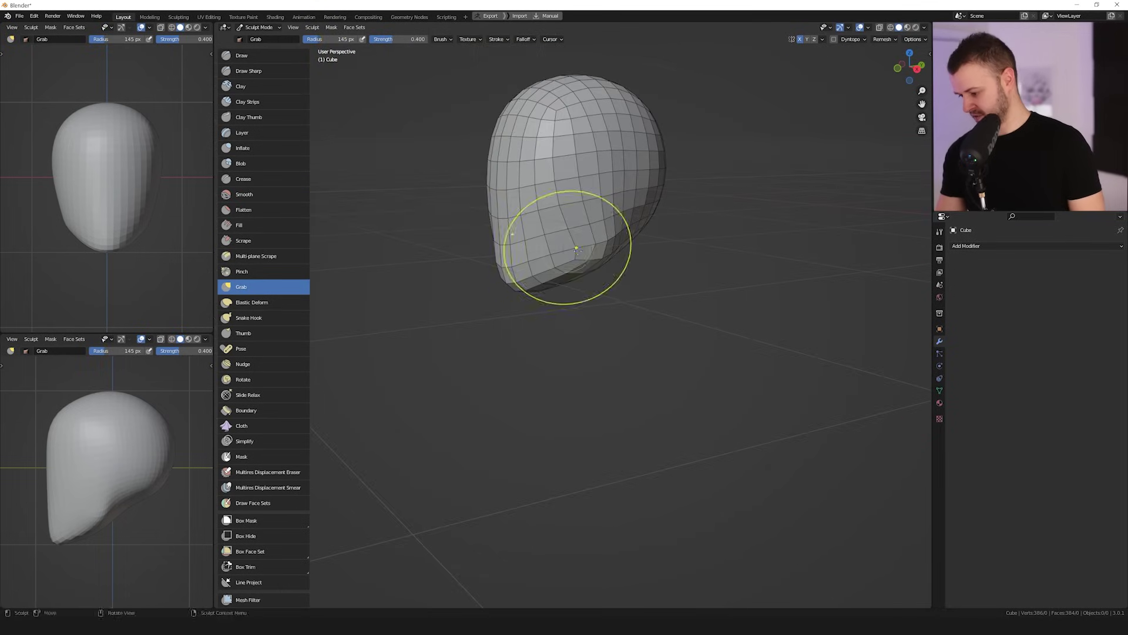
{"action": "mouse_move", "coordinate": [567, 249]}
{"action": "middle_mouse_down"}
{"action": "mouse_move", "coordinate": [603, 249]}
{"action": "mouse_move", "coordinate": [590, 218]}
{"action": "middle_mouse_up"}
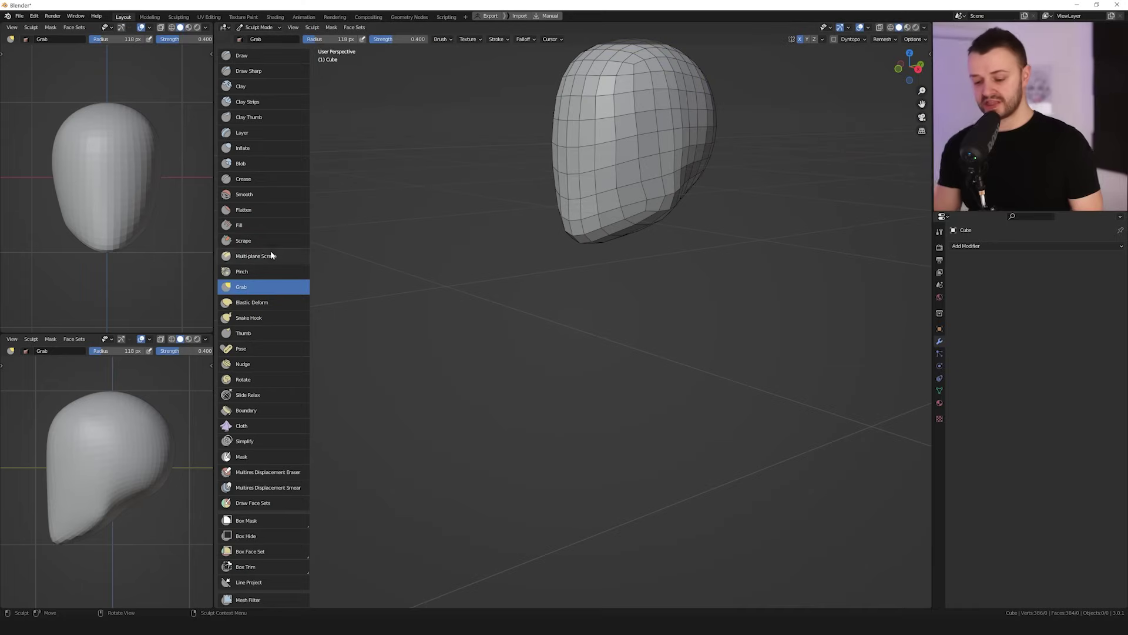
Adjust the upper part of the head from above with small Grab pulls, setting the brush radius to 149 px
{"action": "middle_click_drag", "start_coordinate": [157, 406], "coordinate": [153, 435]}
{"action": "middle_click_drag", "start_coordinate": [643, 143], "coordinate": [656, 229]}
{"action": "key", "text": "f"}
{"action": "left_click", "coordinate": [693, 226]}
{"action": "left_click_drag", "start_coordinate": [597, 153], "coordinate": [596, 150]}
{"action": "middle_click_drag", "start_coordinate": [620, 155], "coordinate": [621, 140], "text": "shift"}
{"action": "key", "text": "f"}
{"action": "left_click", "coordinate": [555, 161]}
{"action": "left_click_drag", "start_coordinate": [563, 159], "coordinate": [566, 164]}
{"action": "middle_click_drag", "start_coordinate": [432, 310], "coordinate": [416, 293]}
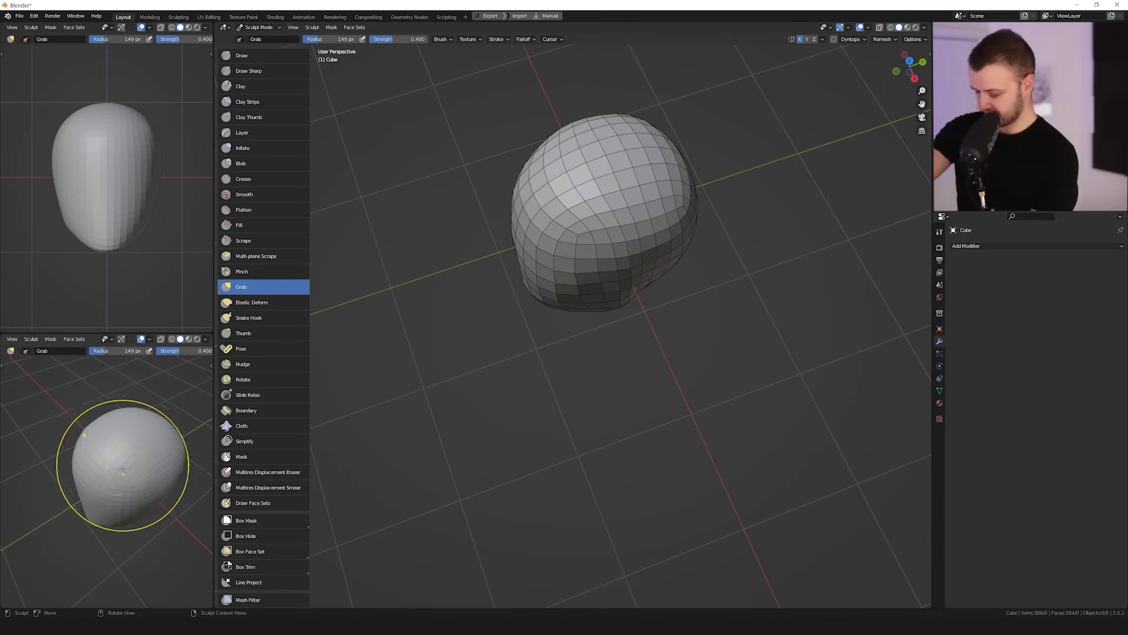
Restore the orthographic reference views and nudge the sides of the head from the front with Grab at a 196 px radius
{"action": "key", "text": "KP_3"}
{"action": "middle_click_drag", "start_coordinate": [624, 314], "coordinate": [635, 204]}
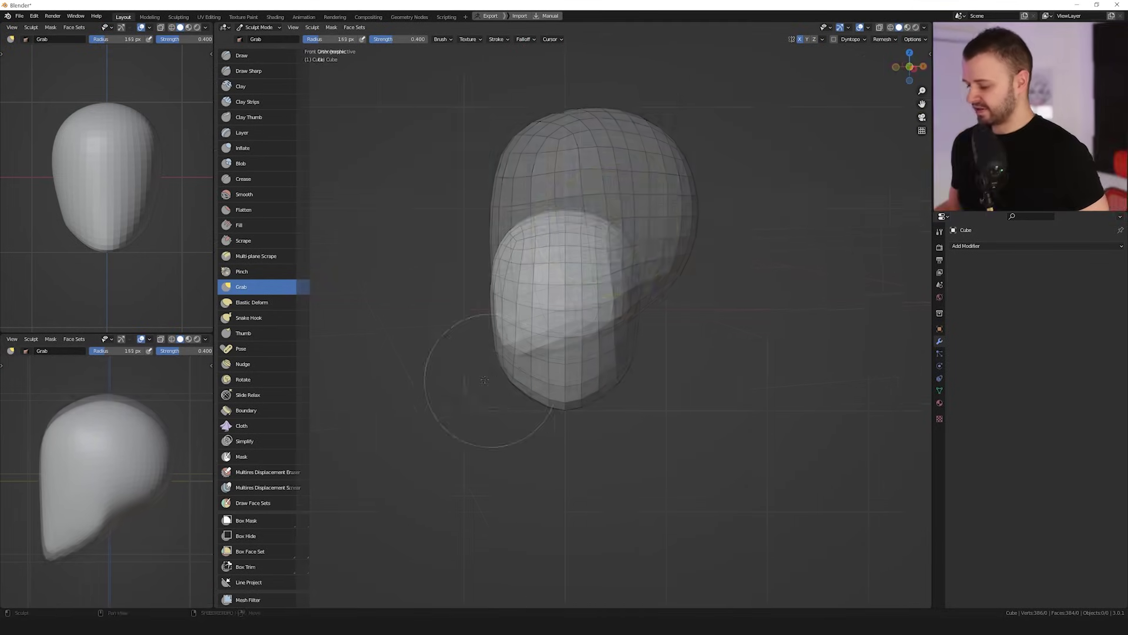
{"action": "mouse_move", "coordinate": [491, 383]}
{"action": "middle_mouse_down", "text": "shift"}
{"action": "mouse_move", "coordinate": [589, 345]}
{"action": "mouse_move", "coordinate": [540, 350]}
{"action": "middle_mouse_up", "text": "shift"}
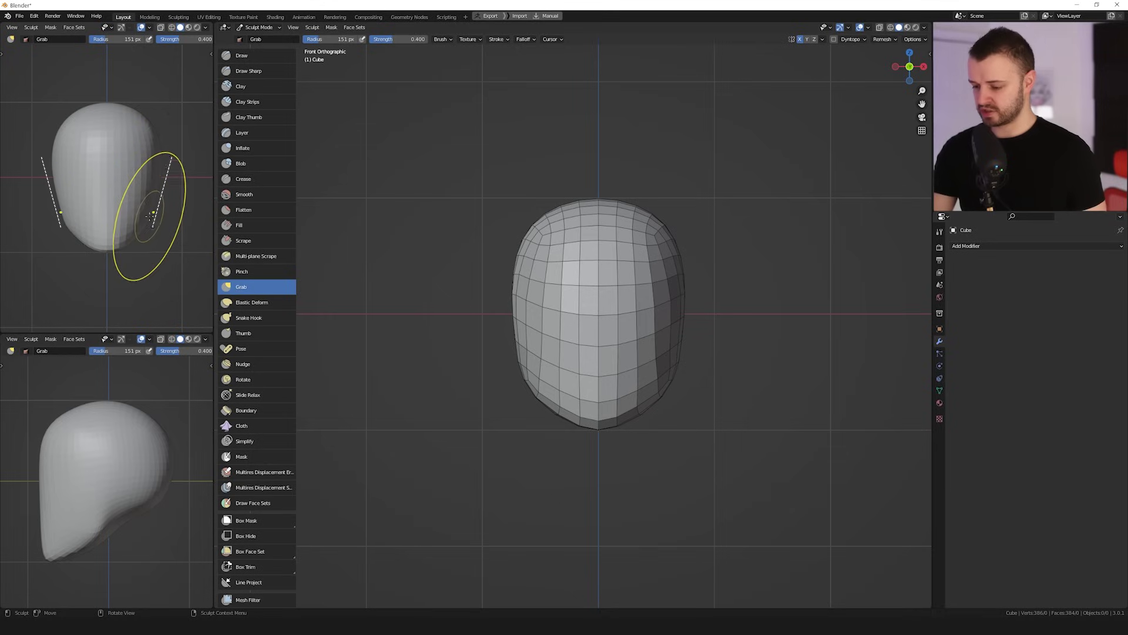
{"action": "middle_click_drag", "start_coordinate": [154, 212], "coordinate": [153, 217]}
{"action": "key", "text": "KP_1"}
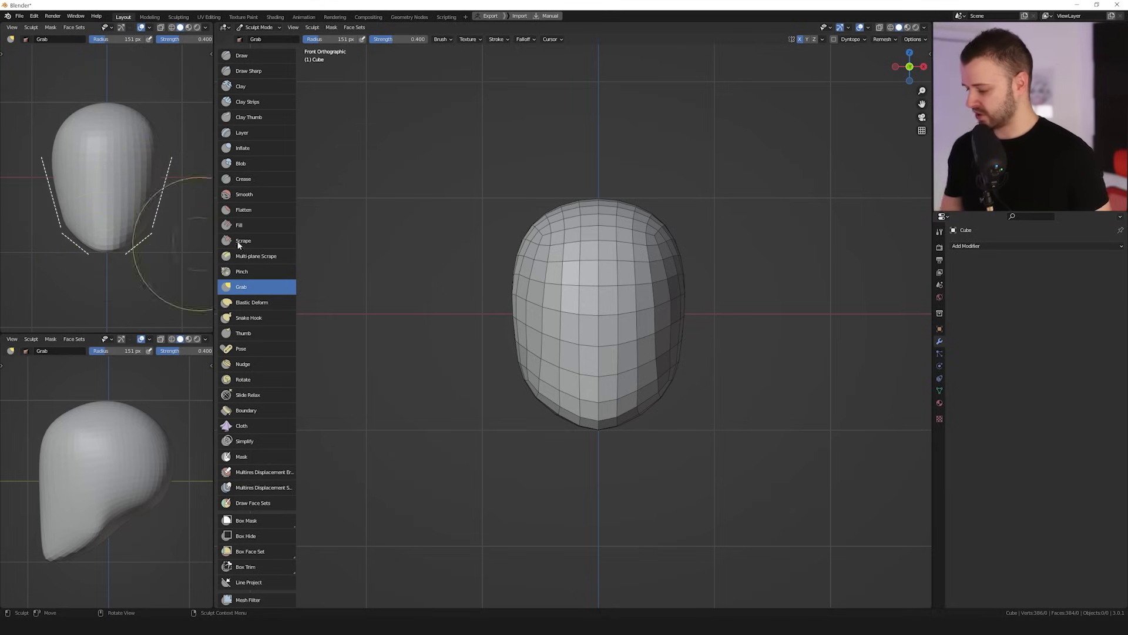
{"action": "middle_click_drag", "start_coordinate": [711, 344], "coordinate": [678, 304], "text": "shift"}
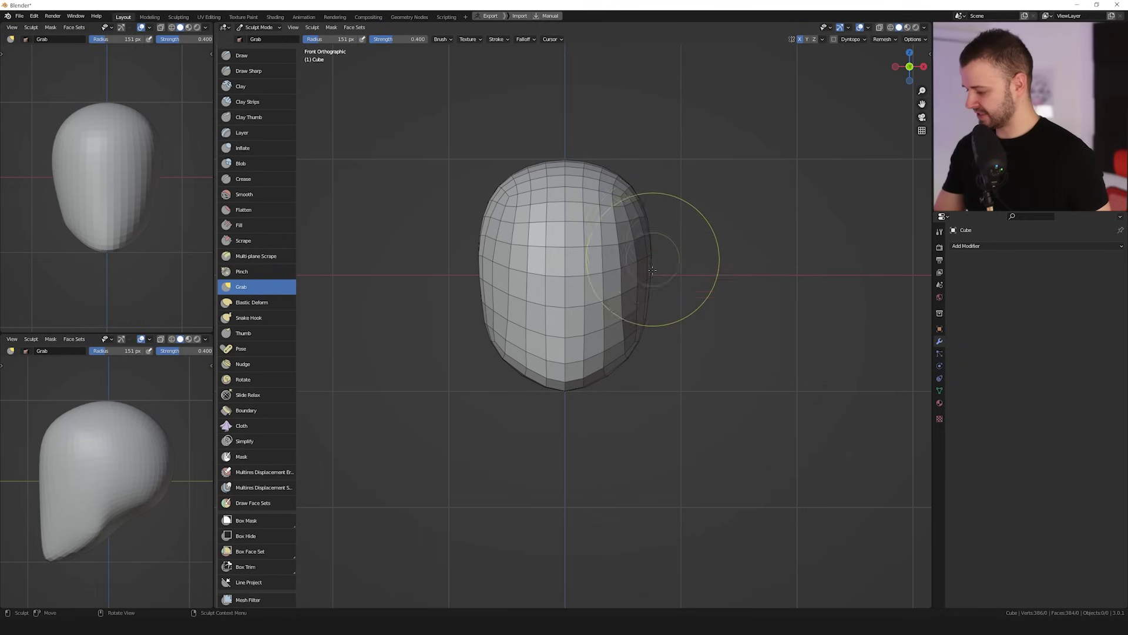
{"action": "key", "text": "f"}
{"action": "left_click", "coordinate": [677, 253]}
{"action": "left_click_drag", "start_coordinate": [649, 236], "coordinate": [655, 237]}
{"action": "left_click_drag", "start_coordinate": [649, 321], "coordinate": [642, 324]}
{"action": "left_click_drag", "start_coordinate": [640, 335], "coordinate": [637, 334]}
{"action": "left_click_drag", "start_coordinate": [646, 290], "coordinate": [643, 290]}
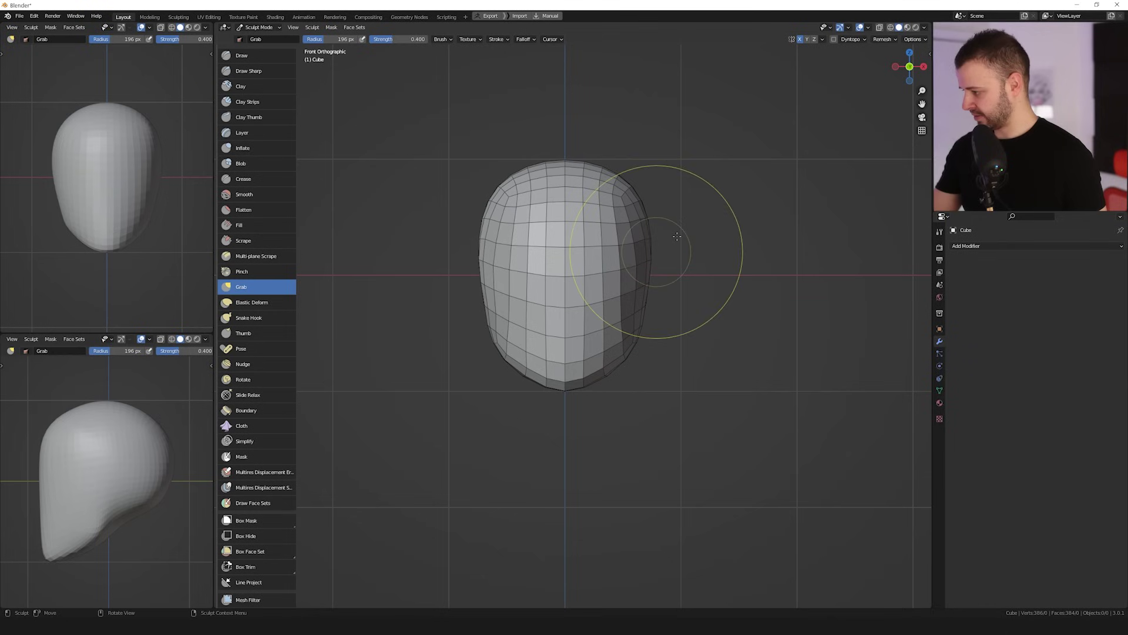
Increase the overlay grid subdivisions and adjust the upper sides of the head with Grab at a 221 px radius
{"action": "left_click", "coordinate": [868, 27]}
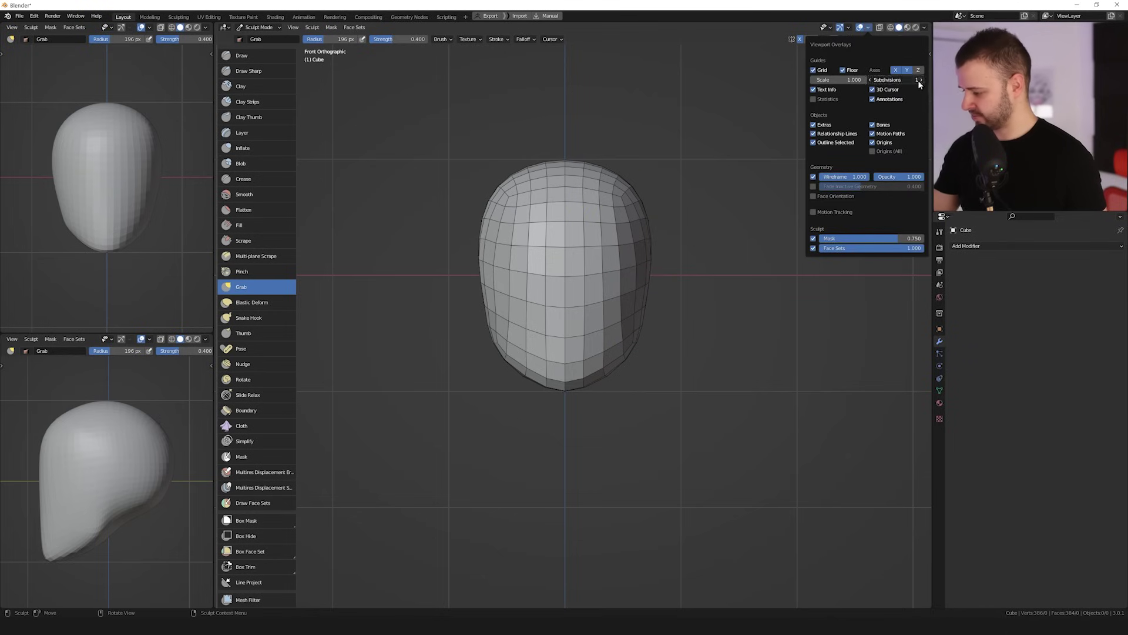
{"action": "left_click", "coordinate": [921, 80]}
{"action": "key", "text": "f"}
{"action": "left_click", "coordinate": [663, 234]}
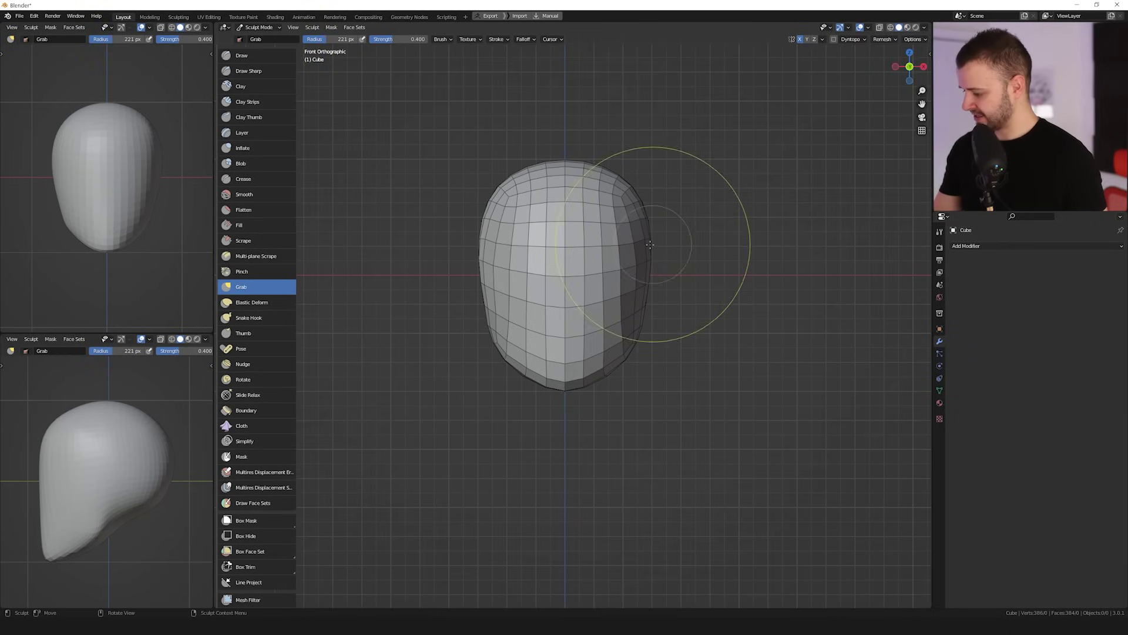
{"action": "left_click_drag", "start_coordinate": [652, 250], "coordinate": [646, 242]}
Narrow the lower sides of the face and shape the chin in the front view with Grab, reducing the radius to 81 px
{"action": "key", "text": "f"}
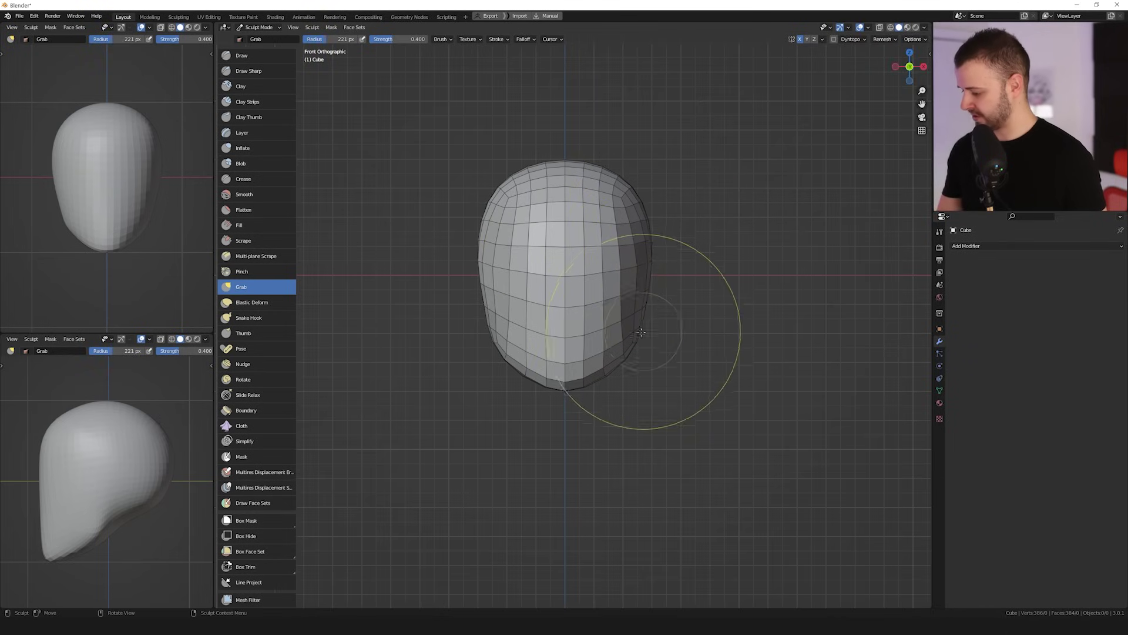
{"action": "left_click", "coordinate": [637, 317]}
{"action": "key", "text": "f"}
{"action": "left_click", "coordinate": [633, 316]}
{"action": "key", "text": "f"}
{"action": "left_click", "coordinate": [593, 375]}
{"action": "left_click_drag", "start_coordinate": [584, 381], "coordinate": [582, 385]}
{"action": "key", "text": "f"}
{"action": "left_click", "coordinate": [584, 384]}
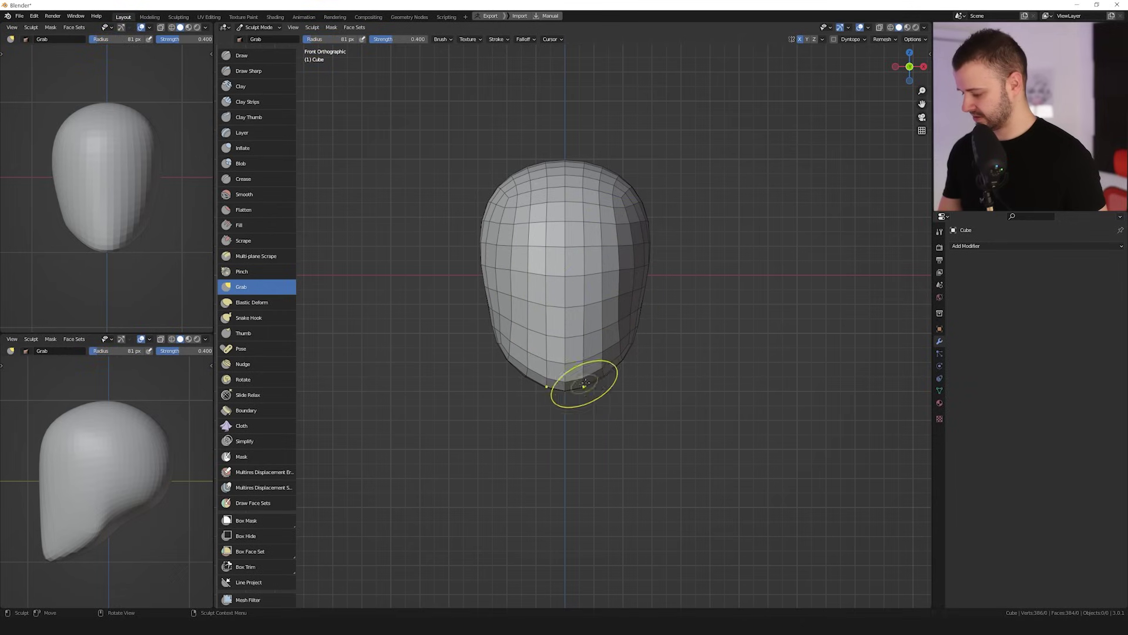
In the top view, narrow the sides of the skull with Grab at 144 px, and reduce the brush radius to 102 px
{"action": "mouse_move", "coordinate": [636, 304]}
{"action": "middle_mouse_down"}
{"action": "mouse_move", "coordinate": [634, 268]}
{"action": "mouse_move", "coordinate": [668, 264]}
{"action": "mouse_move", "coordinate": [660, 245]}
{"action": "mouse_move", "coordinate": [659, 272]}
{"action": "mouse_move", "coordinate": [600, 323]}
{"action": "mouse_move", "coordinate": [620, 219]}
{"action": "middle_mouse_up"}
{"action": "key", "text": "KP_7"}
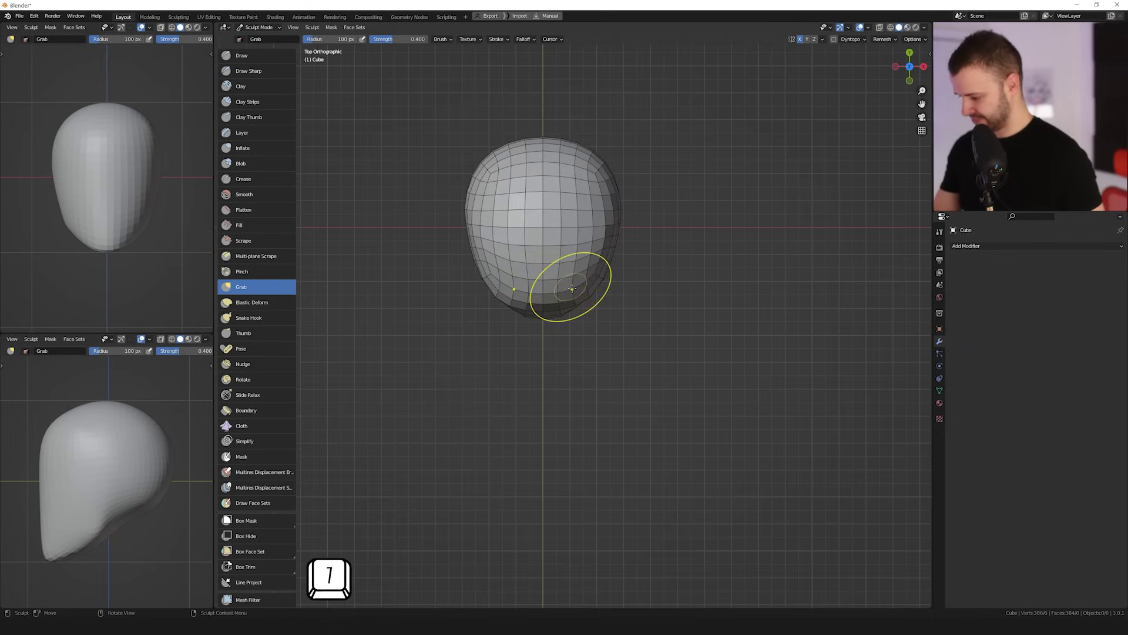
{"action": "key", "text": "f"}
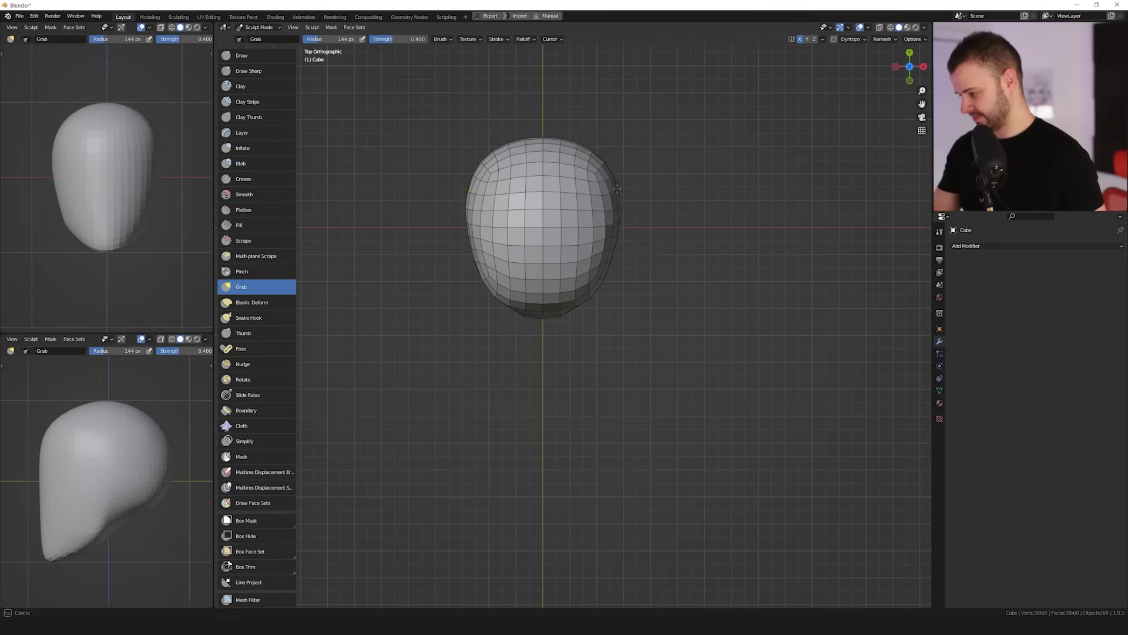
{"action": "key", "text": "f"}
{"action": "left_click", "coordinate": [469, 189]}
{"action": "left_click_drag", "start_coordinate": [471, 194], "coordinate": [476, 195]}
{"action": "key", "text": "f"}
{"action": "left_click", "coordinate": [470, 281]}
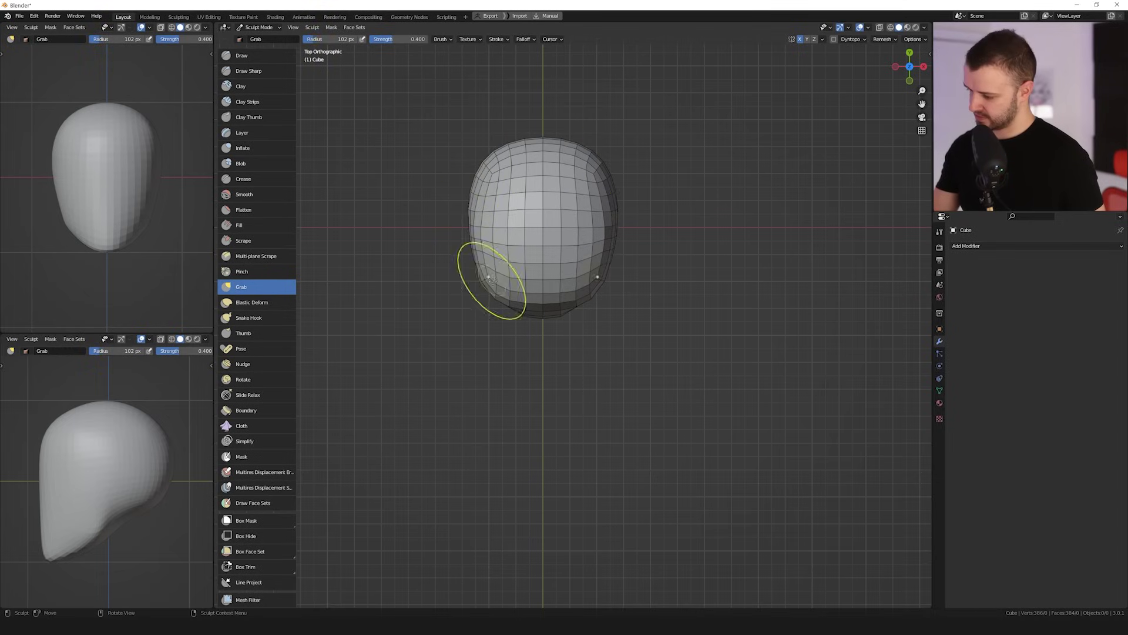
Show the lower reference viewport from the top and refine the head's rear corners from above with Grab, setting the radius to 131 px
{"action": "middle_click_drag", "start_coordinate": [603, 251], "coordinate": [519, 271]}
{"action": "middle_click_drag", "start_coordinate": [167, 428], "coordinate": [145, 447]}
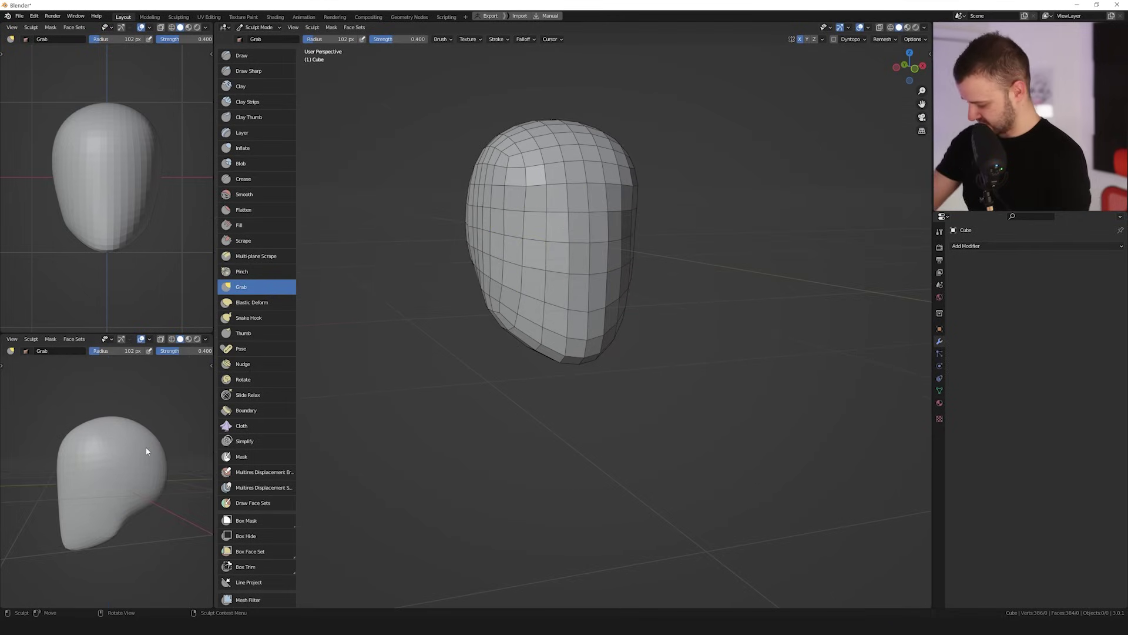
{"action": "key", "text": "KP_7"}
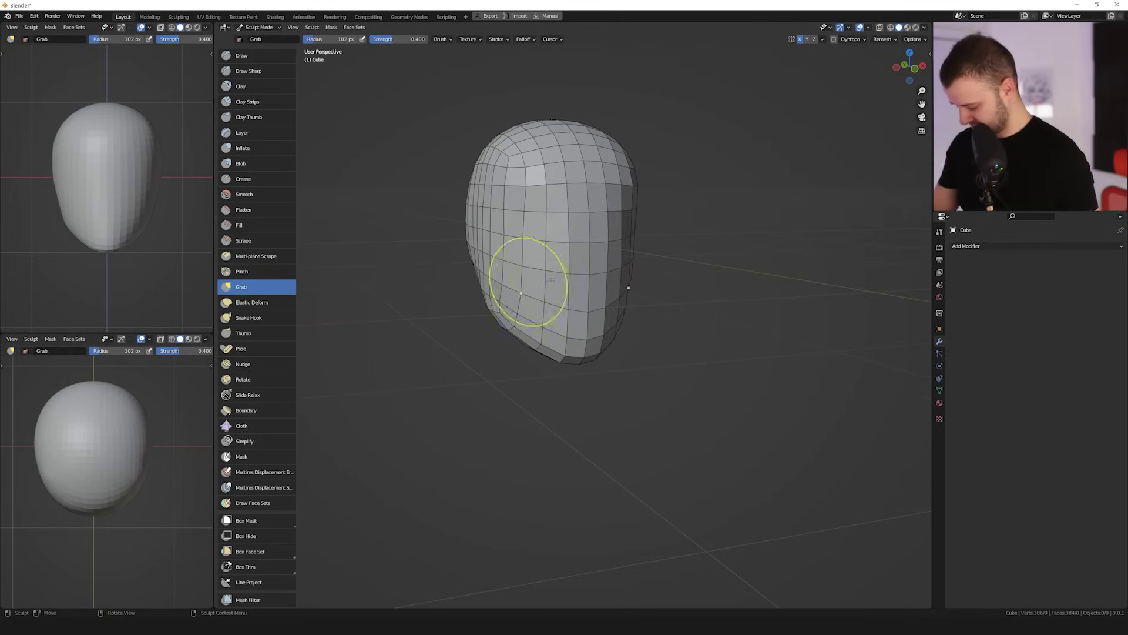
{"action": "middle_click_drag", "start_coordinate": [620, 285], "coordinate": [591, 287]}
{"action": "key", "text": "KP_7"}
{"action": "middle_click_drag", "start_coordinate": [605, 250], "coordinate": [549, 345], "text": "shift"}
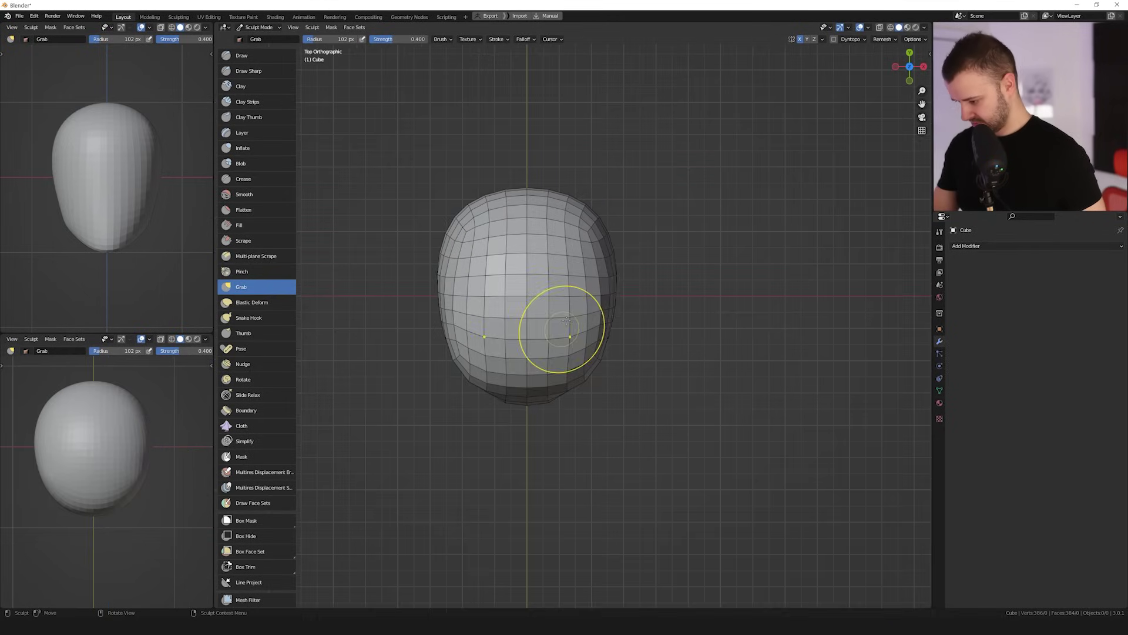
{"action": "scroll", "coordinate": [563, 331], "scroll_direction": "down", "scroll_amount": 1}
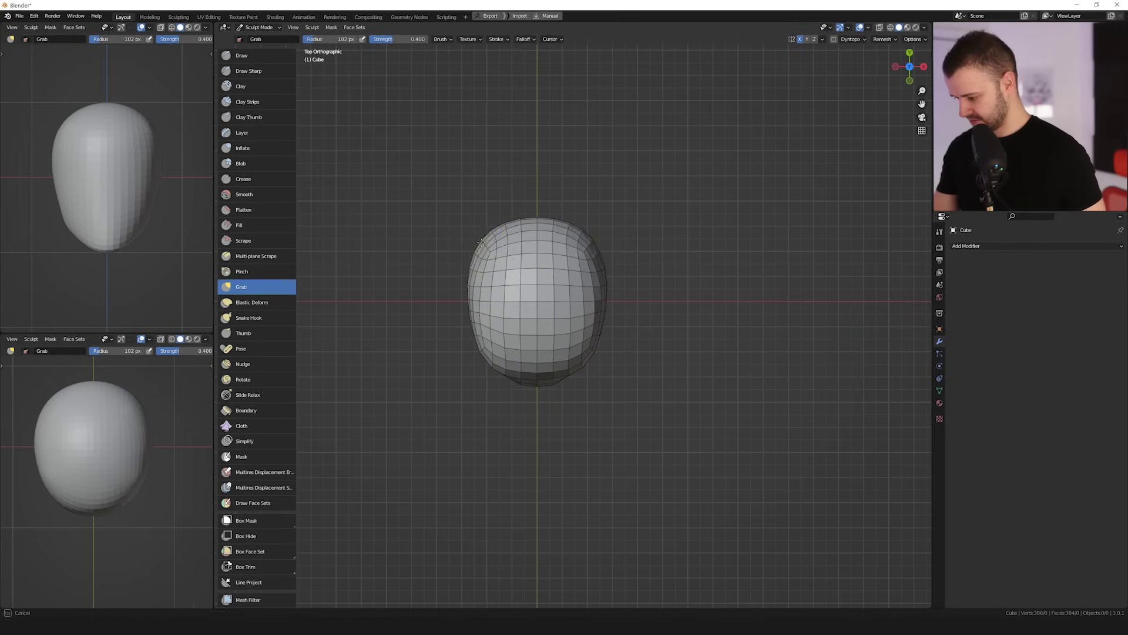
{"action": "key", "text": "f"}
{"action": "left_click", "coordinate": [601, 377]}
Adjust the sides of the head in the front view with Grab at 159 px, and reduce the brush radius to 131 px
{"action": "mouse_move", "coordinate": [681, 442]}
{"action": "middle_mouse_down"}
{"action": "mouse_move", "coordinate": [677, 377]}
{"action": "mouse_move", "coordinate": [633, 374]}
{"action": "middle_mouse_up"}
{"action": "key", "text": "KP_1"}
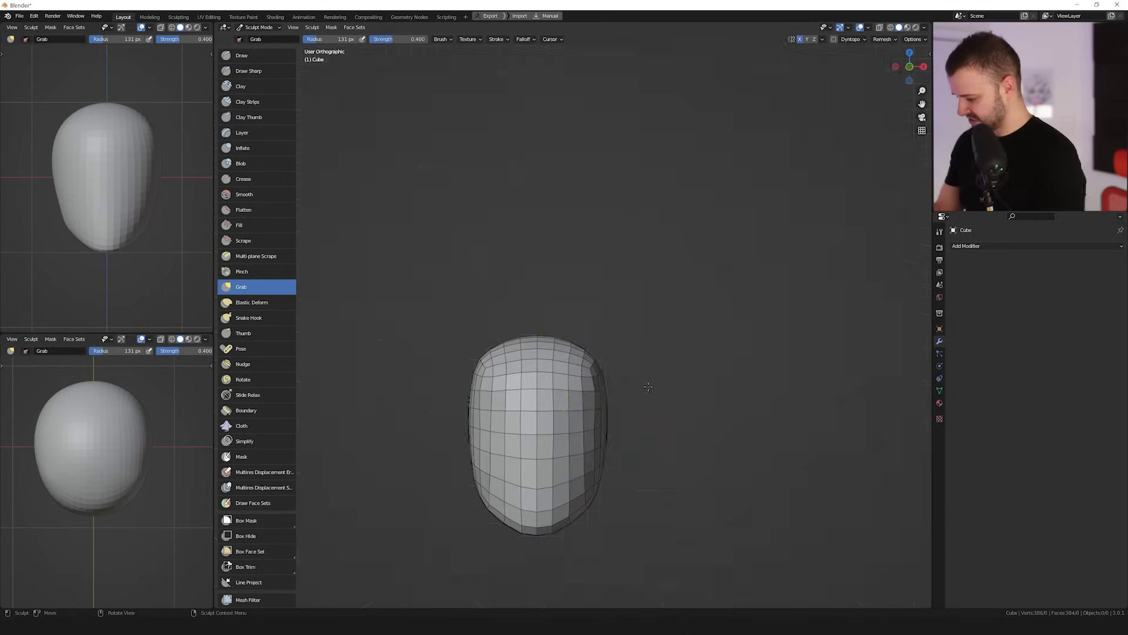
{"action": "middle_click_drag", "start_coordinate": [618, 424], "coordinate": [621, 348], "text": "shift"}
{"action": "key", "text": "f"}
{"action": "left_click", "coordinate": [483, 404]}
{"action": "middle_click_drag", "start_coordinate": [465, 385], "coordinate": [453, 368], "text": "shift"}
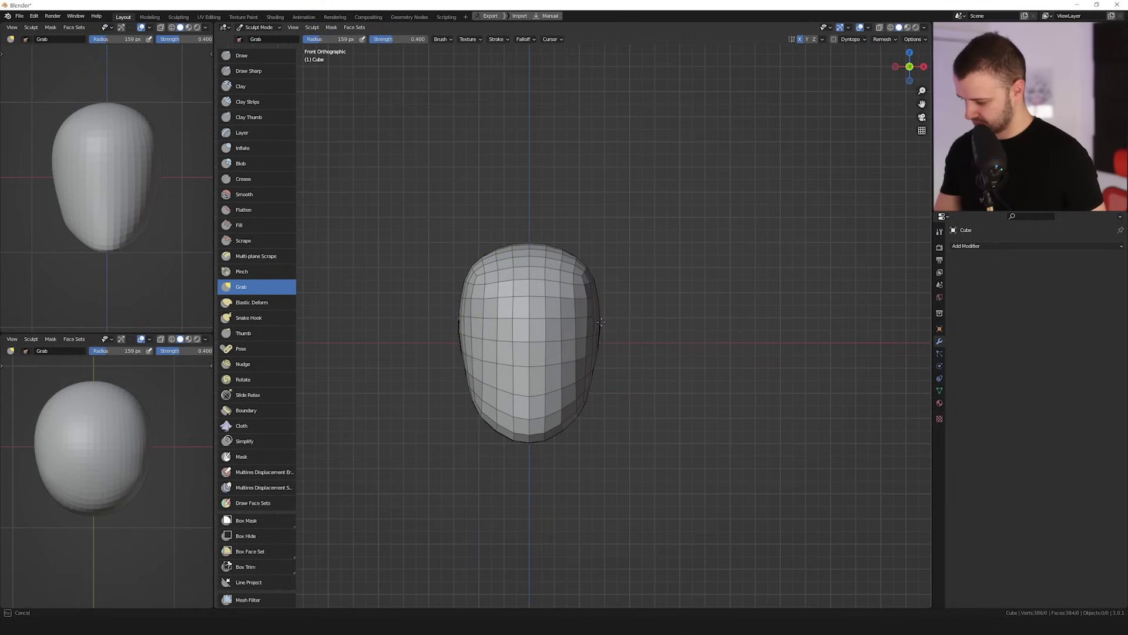
{"action": "key", "text": "f"}
{"action": "left_click", "coordinate": [598, 339]}
{"action": "key", "text": "f"}
{"action": "left_click_drag", "start_coordinate": [598, 339], "coordinate": [593, 372]}
{"action": "left_click", "coordinate": [646, 366]}
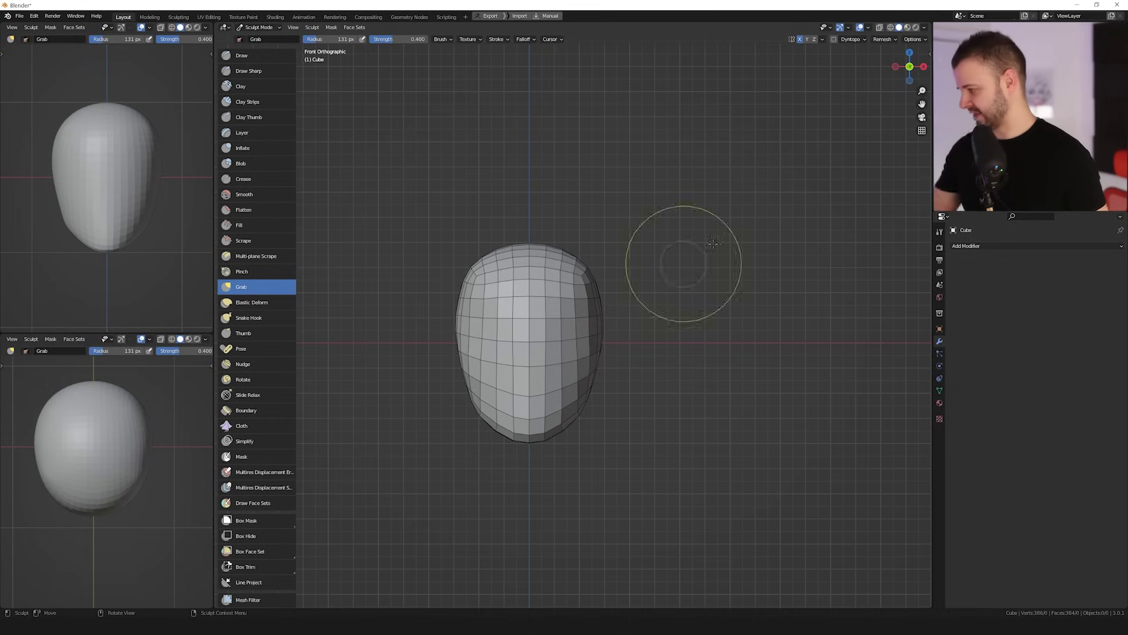
Reduce the overlay grid subdivisions and show both the sculpted head and the lower reference viewport from the right side
{"action": "left_click", "coordinate": [867, 28]}
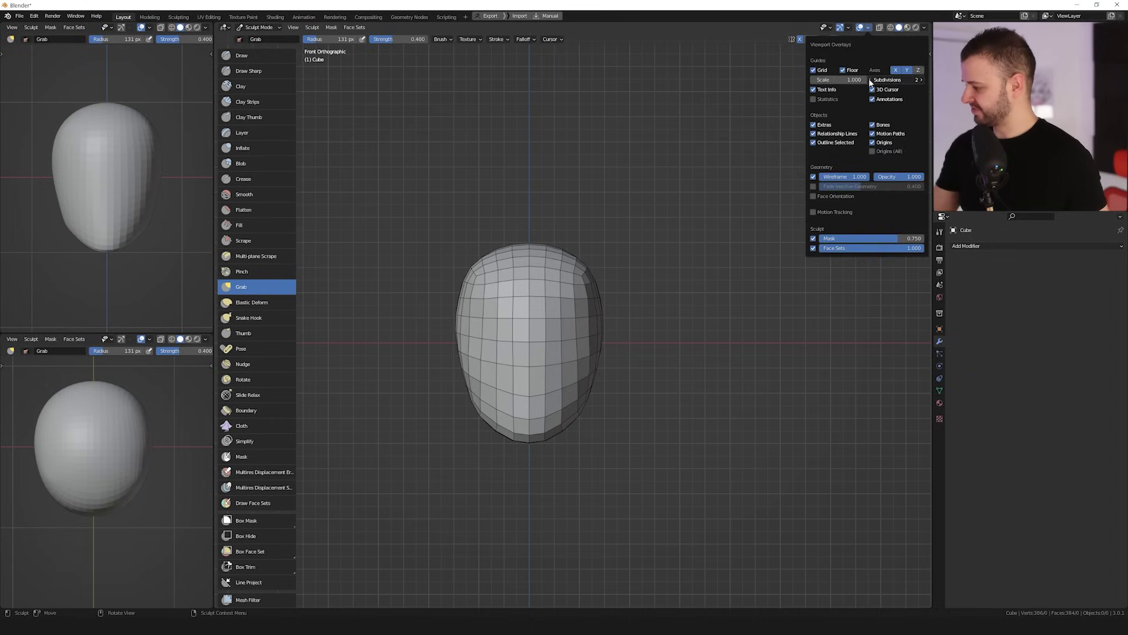
{"action": "middle_click_drag", "start_coordinate": [624, 344], "coordinate": [660, 305], "text": "shift"}
{"action": "key", "text": "KP_3"}
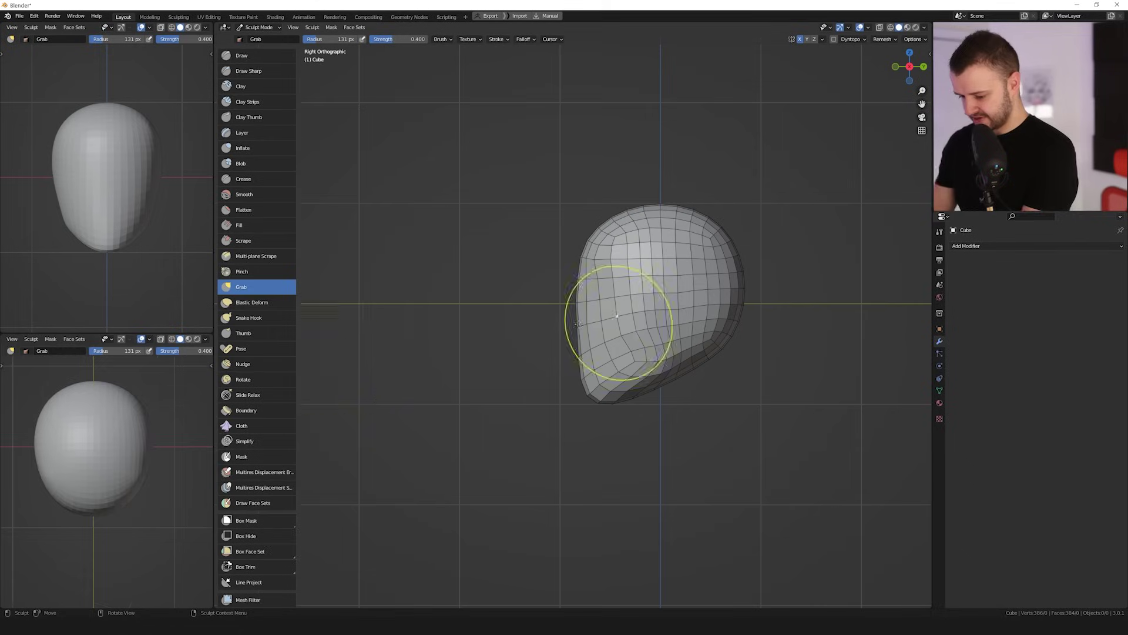
{"action": "key", "text": "KP_3"}
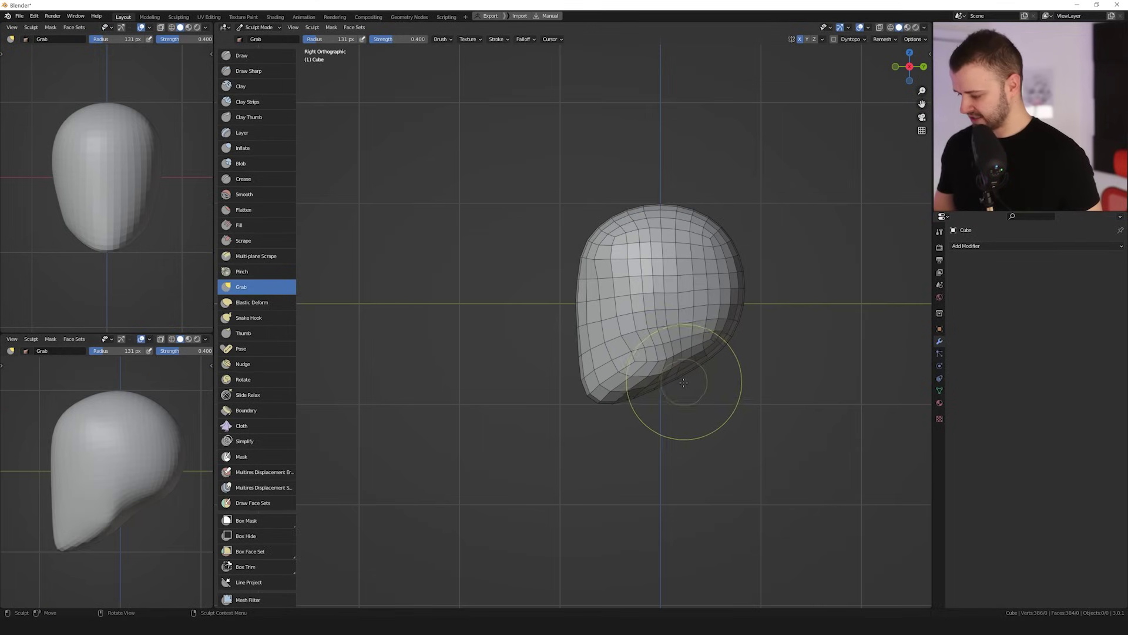
Shape the underside of the skull's back with Grab at 131 px, comparing it with the side reference
{"action": "middle_click_drag", "start_coordinate": [682, 376], "coordinate": [593, 361]}
{"action": "mouse_move", "coordinate": [729, 365]}
{"action": "middle_mouse_down", "text": "shift"}
{"action": "mouse_move", "coordinate": [638, 367]}
{"action": "mouse_move", "coordinate": [636, 385]}
{"action": "mouse_move", "coordinate": [570, 356]}
{"action": "middle_mouse_up", "text": "shift"}
{"action": "left_click_drag", "start_coordinate": [642, 351], "coordinate": [644, 346]}
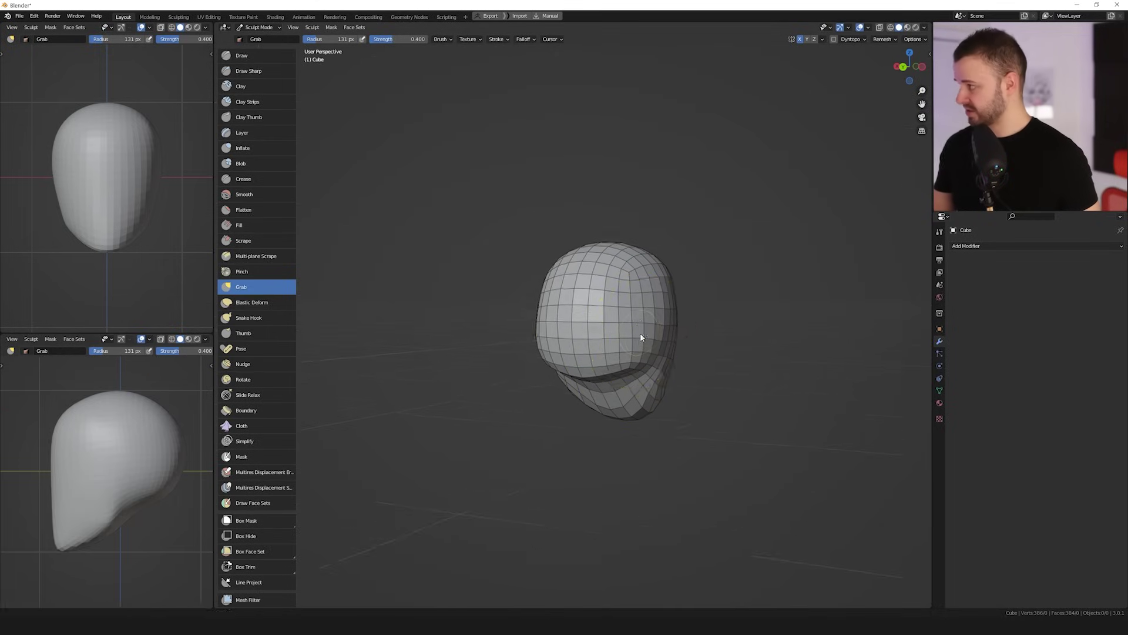
{"action": "mouse_move", "coordinate": [644, 287]}
{"action": "middle_mouse_down"}
{"action": "mouse_move", "coordinate": [589, 292]}
{"action": "mouse_move", "coordinate": [608, 335]}
{"action": "mouse_move", "coordinate": [634, 352]}
{"action": "mouse_move", "coordinate": [584, 358]}
{"action": "middle_mouse_up"}
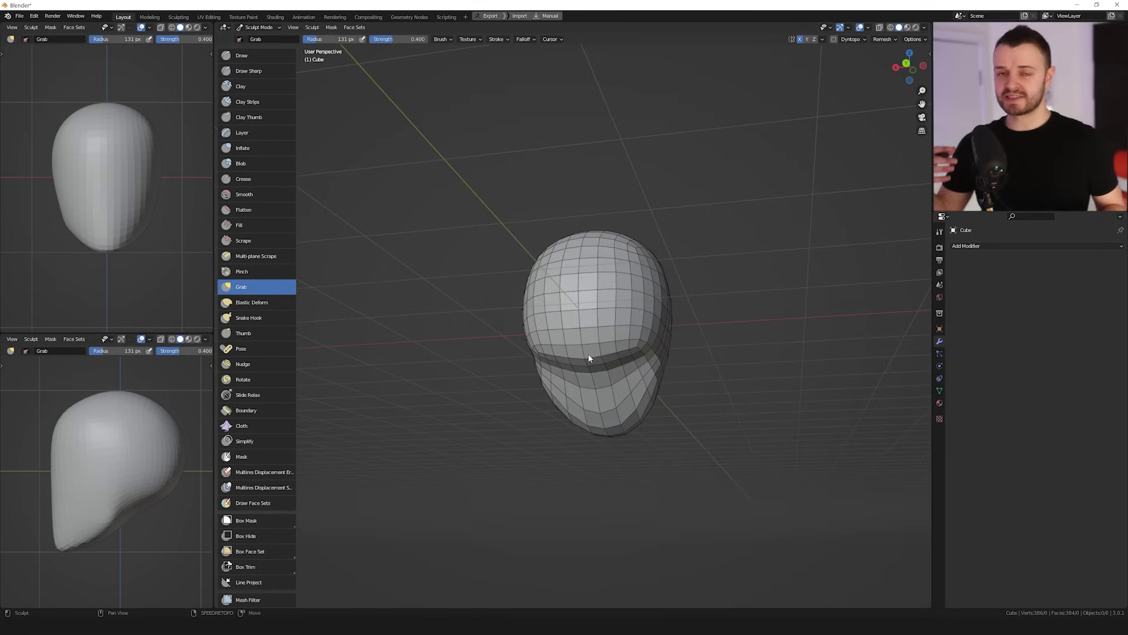
{"action": "middle_click_drag", "start_coordinate": [109, 465], "coordinate": [156, 486]}
{"action": "key", "text": "KP_3"}
{"action": "middle_click_drag", "start_coordinate": [628, 317], "coordinate": [567, 343], "text": "ctrl"}
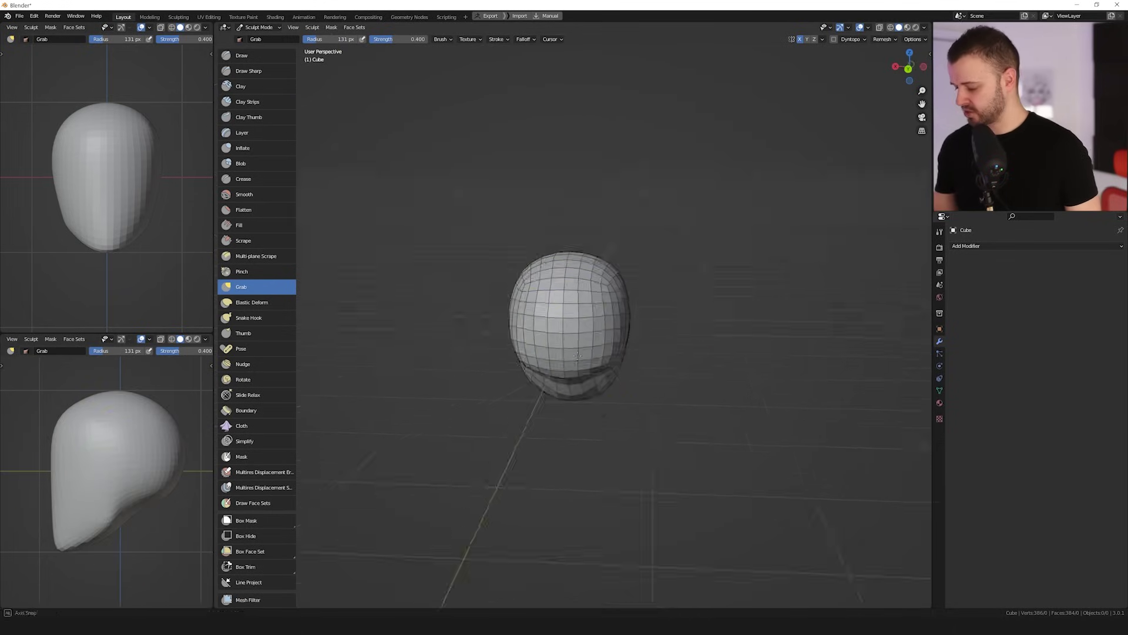
Refine the rear skull, jaw and chin profile with Grab, using brush radii of 106, 86 and 112 px
{"action": "mouse_move", "coordinate": [576, 382]}
{"action": "middle_mouse_down"}
{"action": "mouse_move", "coordinate": [579, 360]}
{"action": "mouse_move", "coordinate": [558, 379]}
{"action": "mouse_move", "coordinate": [520, 382]}
{"action": "middle_mouse_up"}
{"action": "key", "text": "f"}
{"action": "left_click", "coordinate": [624, 391]}
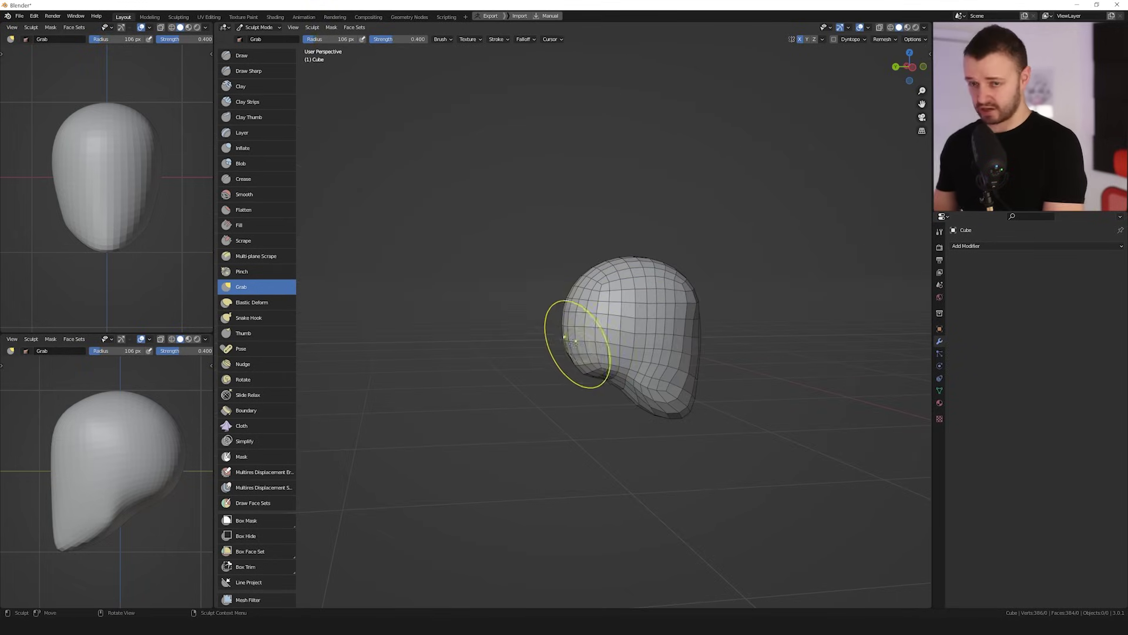
{"action": "key", "text": "KP_3"}
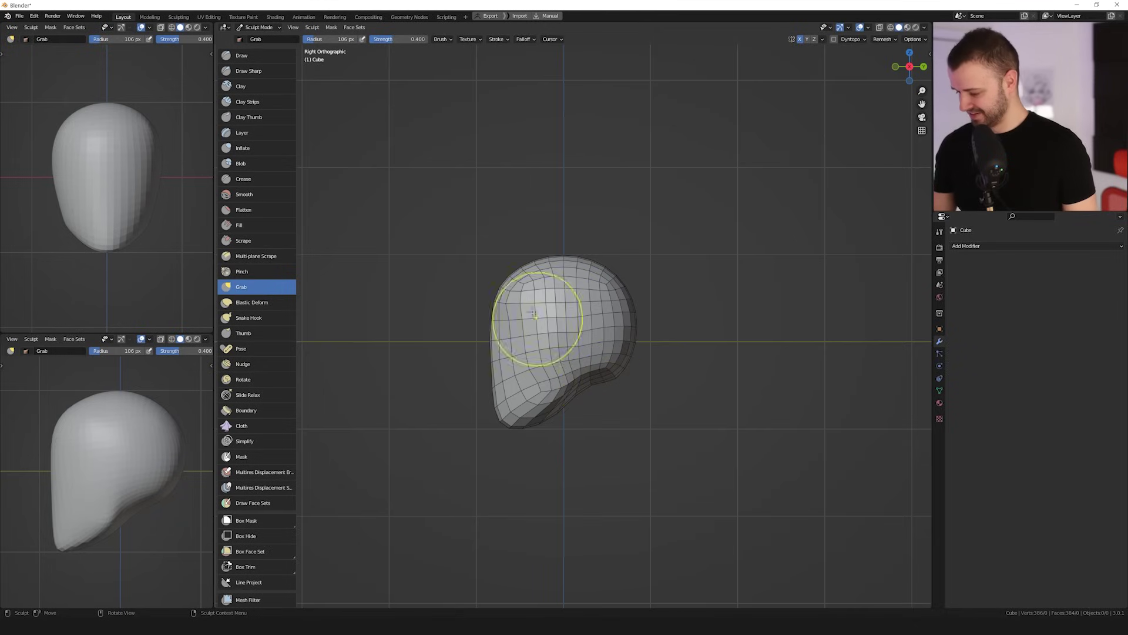
{"action": "key", "text": "f"}
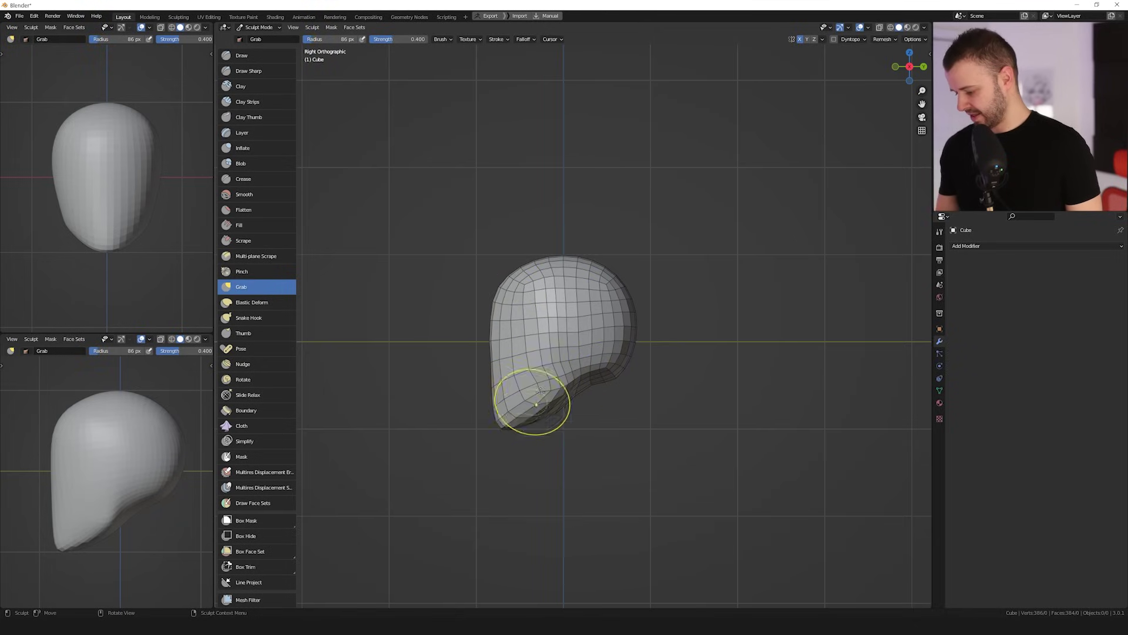
{"action": "key", "text": "f"}
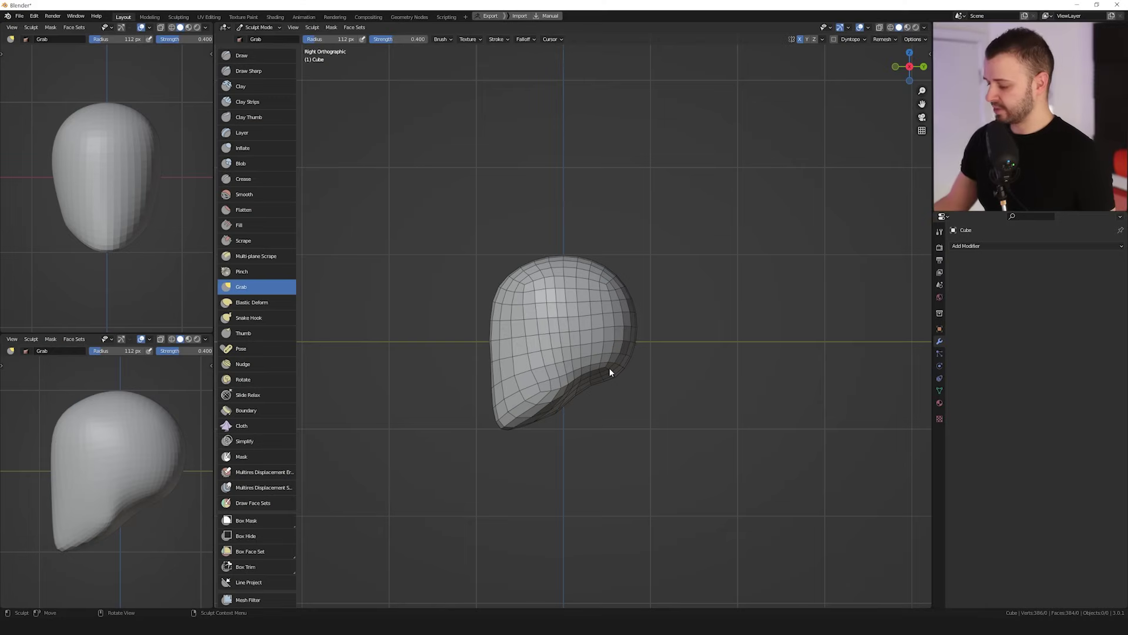
Switch to Object Mode and add a Shrinkwrap modifier to the sculpted head with the reference object 1_head as its target
{"action": "key", "text": "ctrl+Tab"}
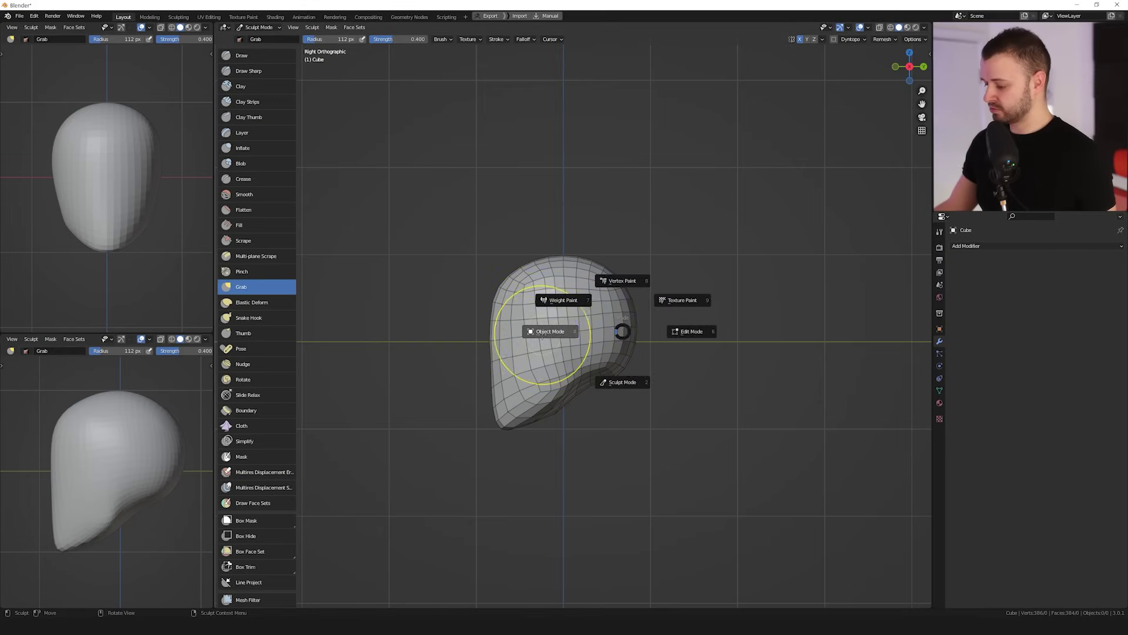
{"action": "left_click", "coordinate": [544, 333]}
{"action": "middle_click_drag", "start_coordinate": [662, 340], "coordinate": [905, 273]}
{"action": "left_click", "coordinate": [996, 248]}
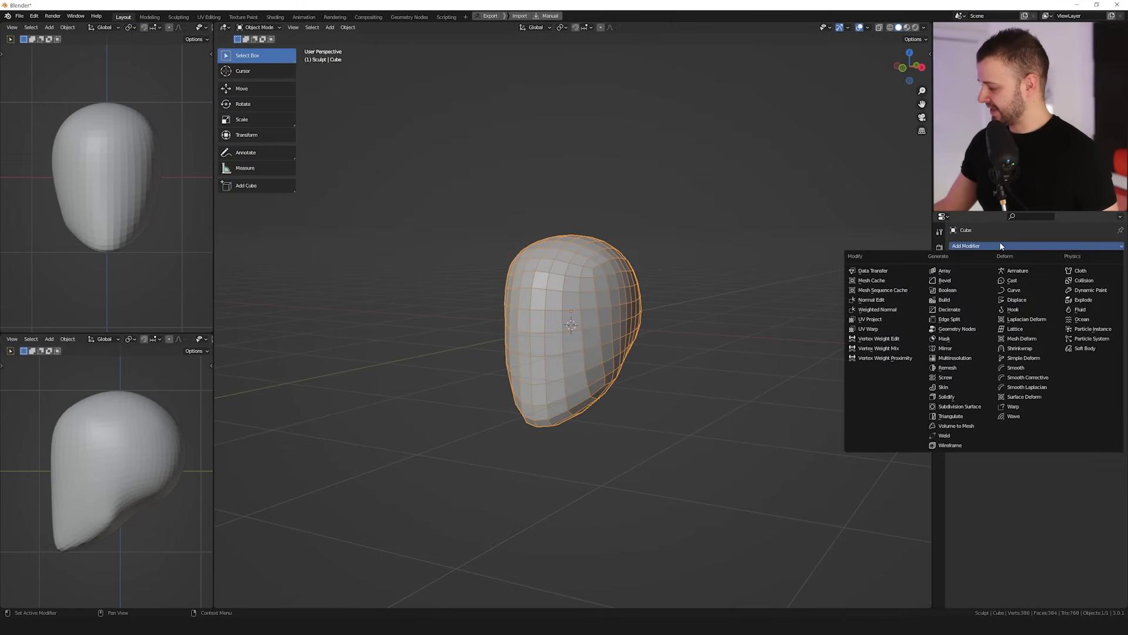
{"action": "left_click", "coordinate": [1022, 348]}
{"action": "middle_click_drag", "start_coordinate": [697, 302], "coordinate": [765, 293], "text": "shift"}
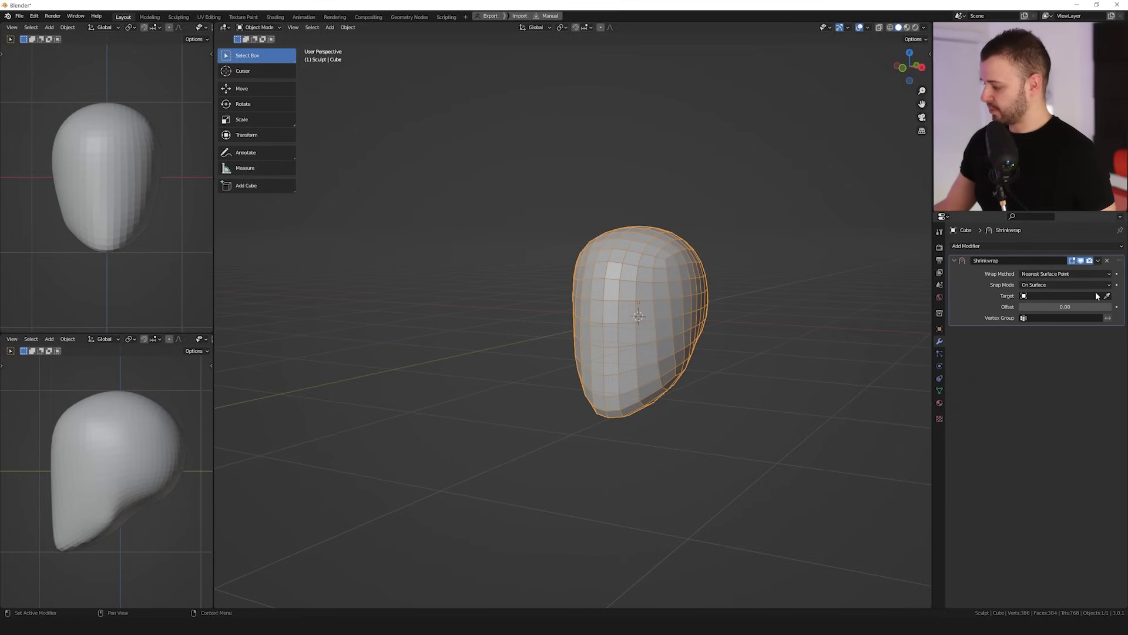
{"action": "left_click", "coordinate": [1108, 297]}
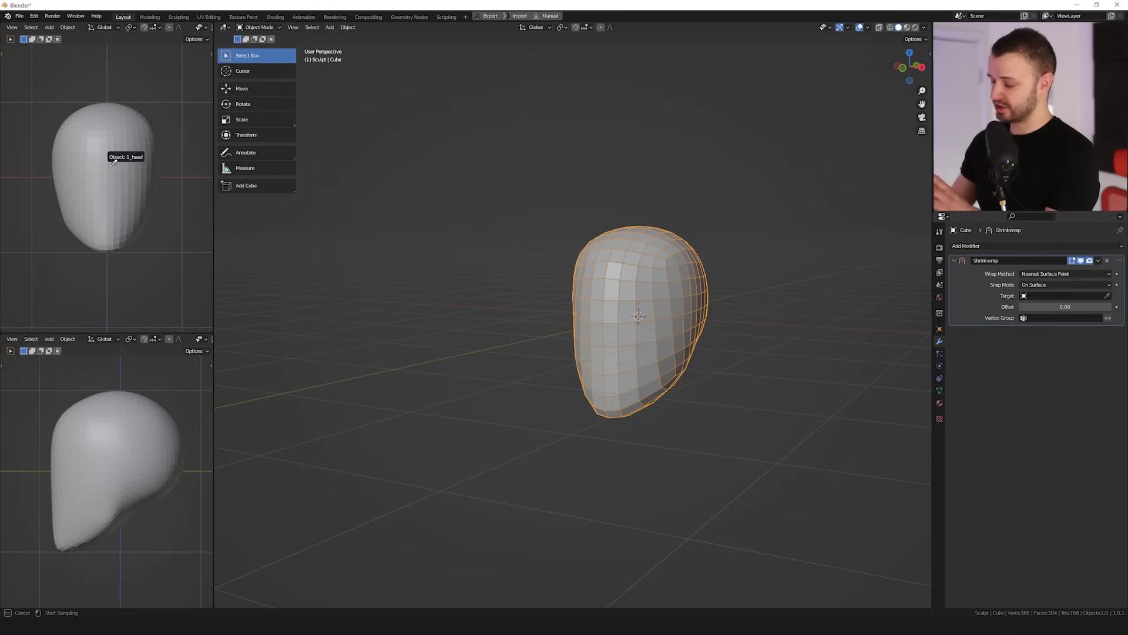
{"action": "left_click", "coordinate": [124, 215]}
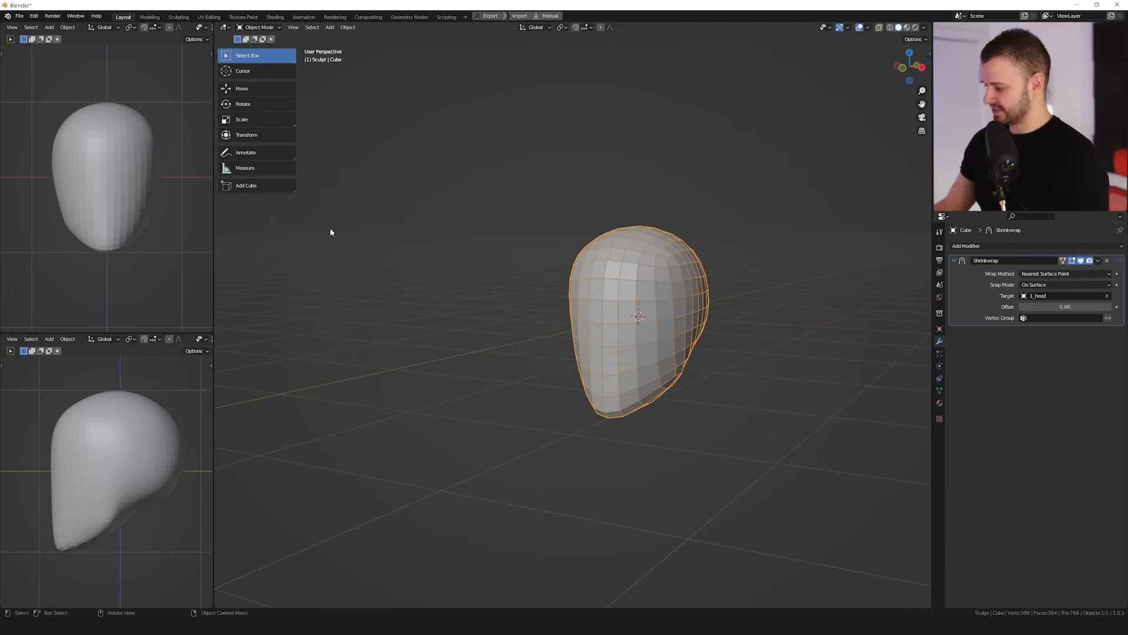
Toggle the Shrinkwrap modifier's viewport display repeatedly to compare the sculpted head with the wrapped shape
{"action": "left_click", "coordinate": [1080, 260]}
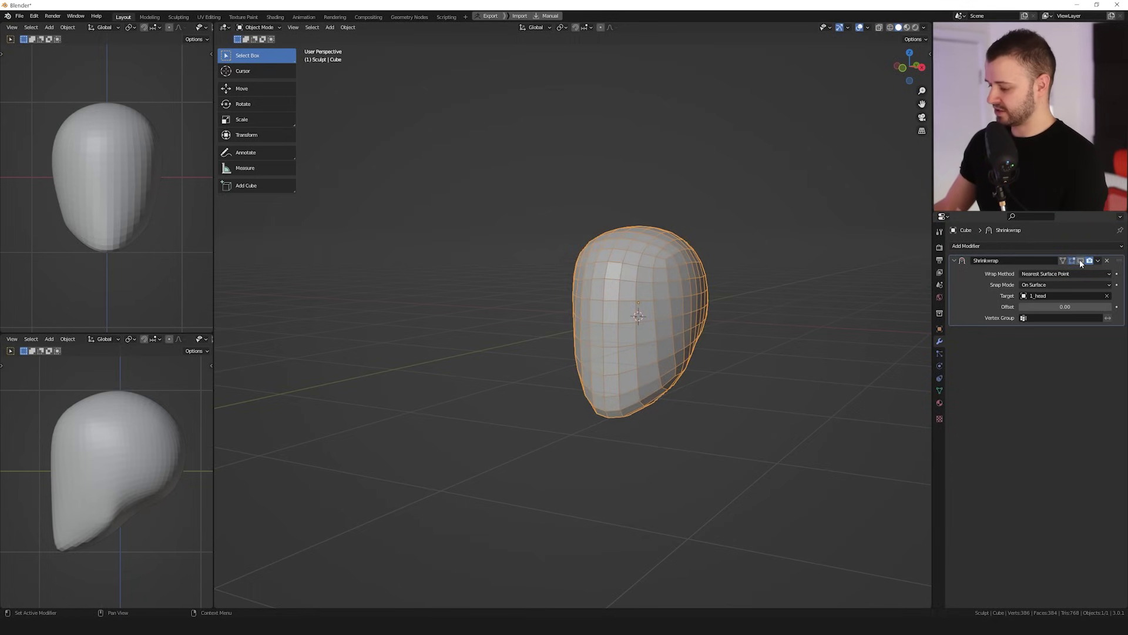
{"action": "left_click", "coordinate": [1081, 260]}
{"action": "left_click", "coordinate": [1081, 261]}
{"action": "left_click", "coordinate": [1081, 261]}
{"action": "left_click", "coordinate": [1081, 261]}
{"action": "left_click", "coordinate": [1081, 261]}
{"action": "left_click", "coordinate": [1081, 262]}
{"action": "left_click", "coordinate": [1081, 261]}
{"action": "mouse_move", "coordinate": [728, 303]}
{"action": "middle_mouse_down"}
{"action": "mouse_move", "coordinate": [699, 302]}
{"action": "mouse_move", "coordinate": [777, 289]}
{"action": "middle_mouse_up"}
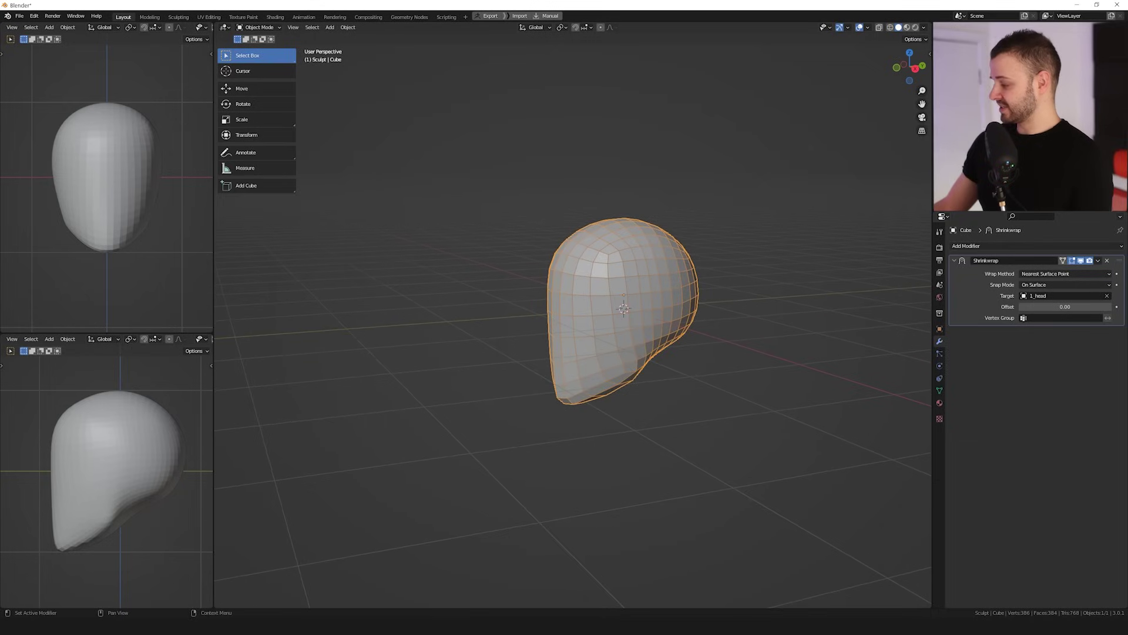
Apply the Shrinkwrap modifier as a shape key and set that key's value to 1.000
{"action": "left_click", "coordinate": [1099, 262]}
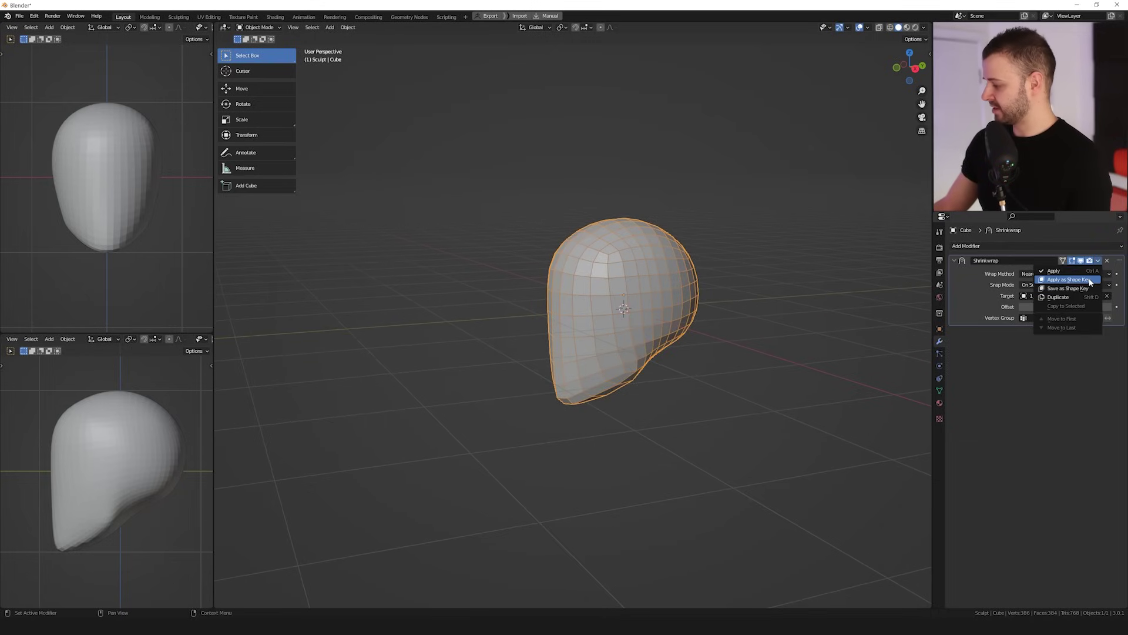
{"action": "left_click", "coordinate": [1090, 280]}
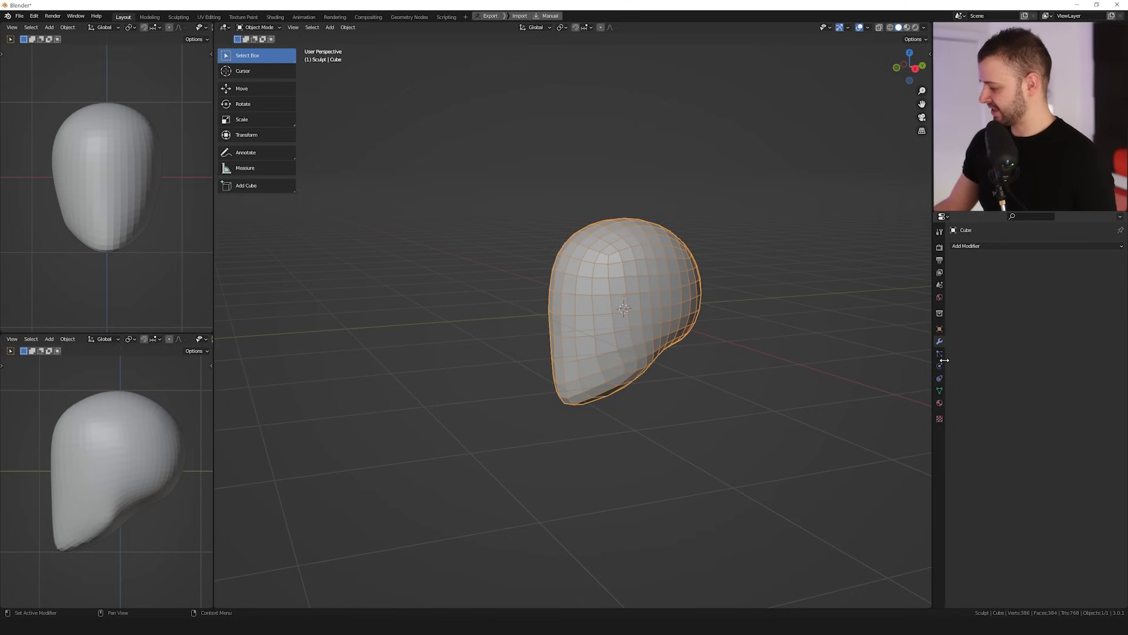
{"action": "left_click", "coordinate": [940, 390]}
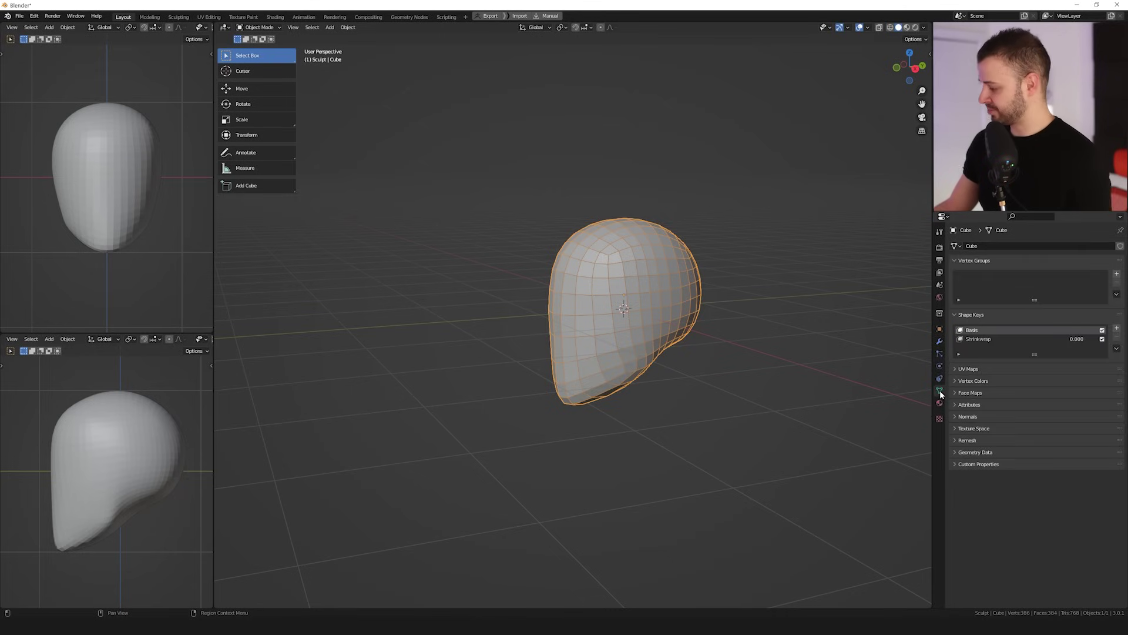
{"action": "left_click", "coordinate": [987, 340]}
{"action": "left_click_drag", "start_coordinate": [1067, 393], "coordinate": [1108, 394]}
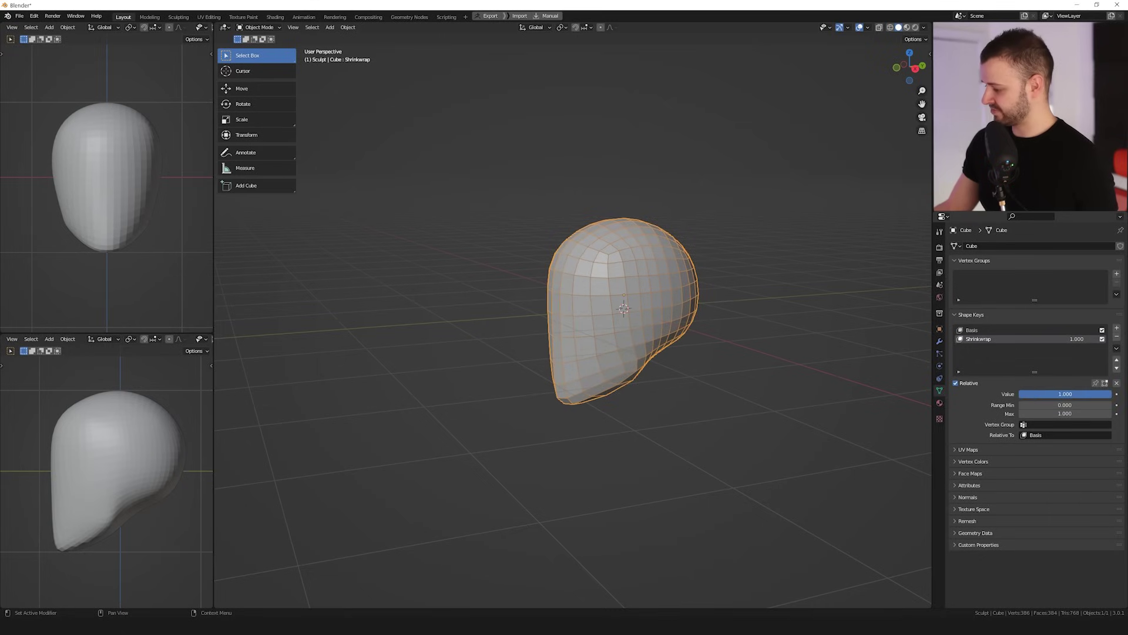
Compare the sculpted and wrapped shapes up close by varying the Shrinkwrap shape key's value, ending at 1.000
{"action": "scroll", "coordinate": [841, 389], "scroll_direction": "up", "scroll_amount": 4}
{"action": "middle_click_drag", "start_coordinate": [814, 392], "coordinate": [781, 417]}
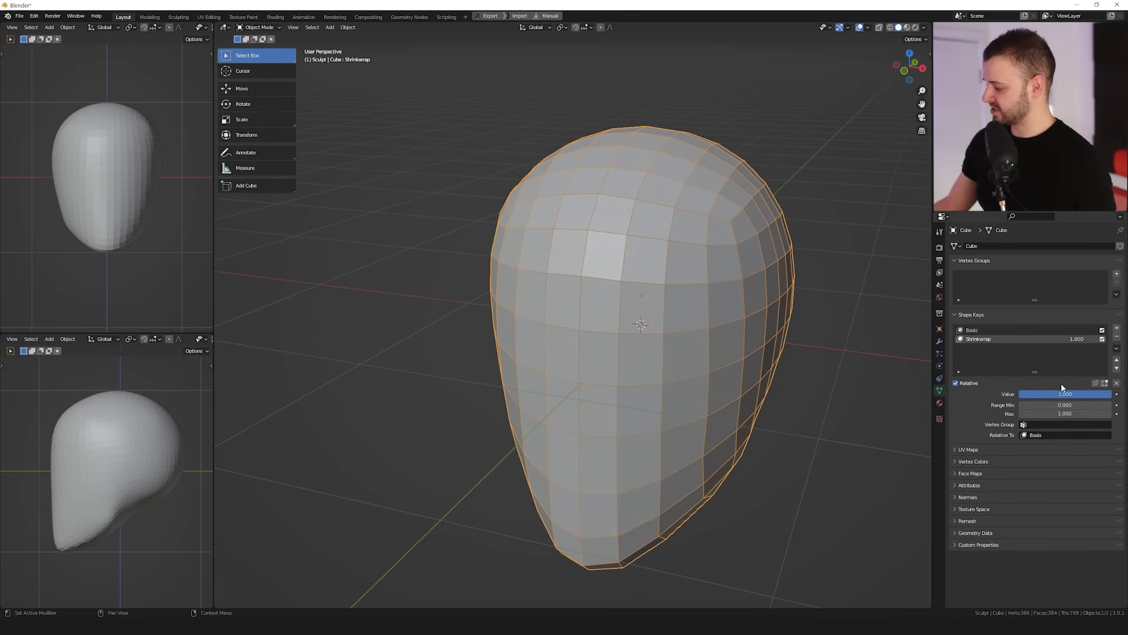
{"action": "mouse_move", "coordinate": [1094, 398]}
{"action": "left_mouse_down"}
{"action": "mouse_move", "coordinate": [1021, 398]}
{"action": "mouse_move", "coordinate": [1111, 398]}
{"action": "left_mouse_up"}
{"action": "scroll", "coordinate": [801, 401], "scroll_direction": "down", "scroll_amount": 3}
{"action": "middle_click_drag", "start_coordinate": [802, 401], "coordinate": [757, 369]}
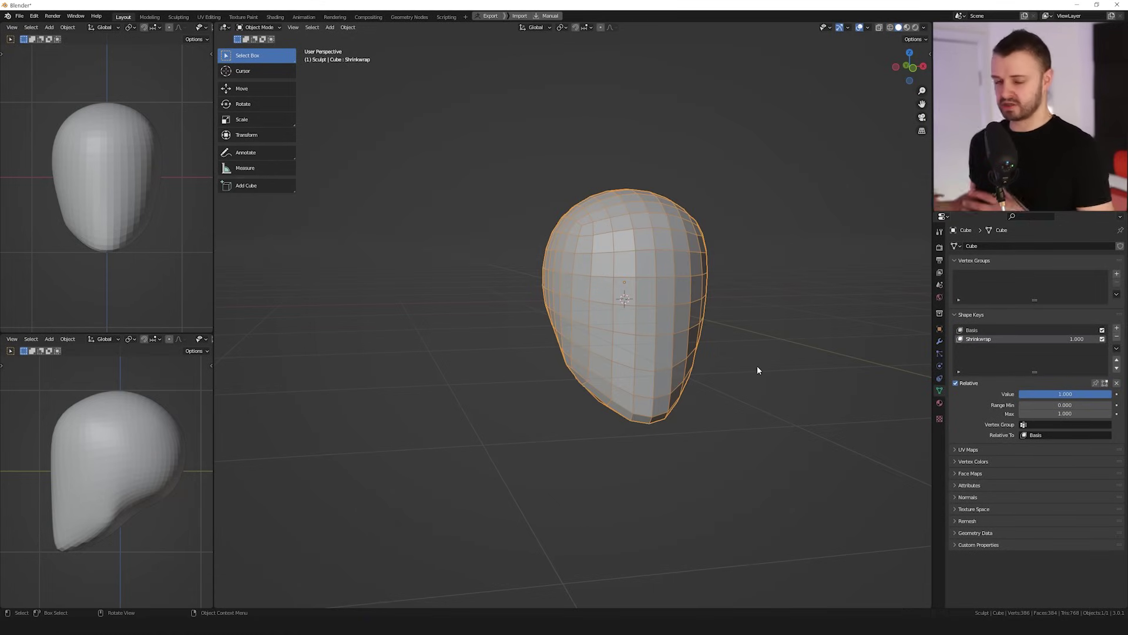